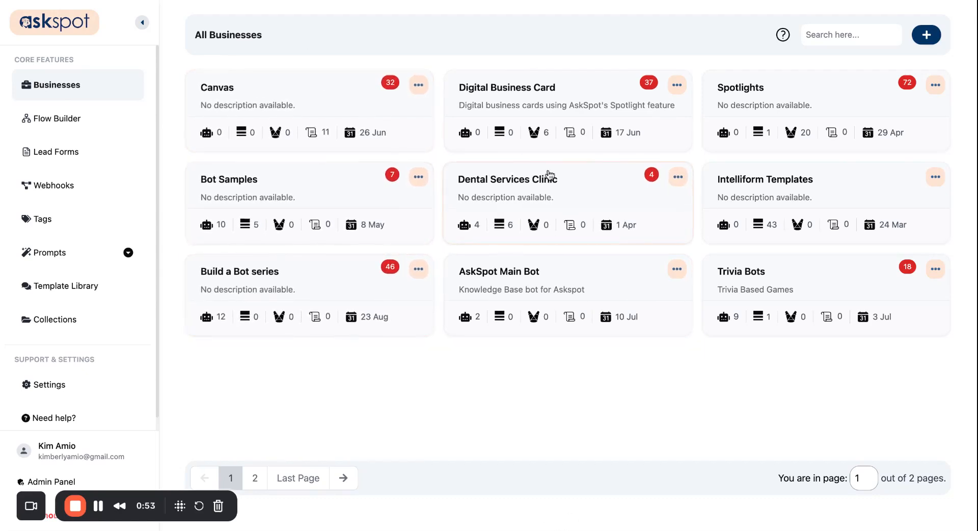
- Create the business 'Insurance Agent Clients' and open its empty page
{"action": "left_click", "coordinate": [924, 39]}
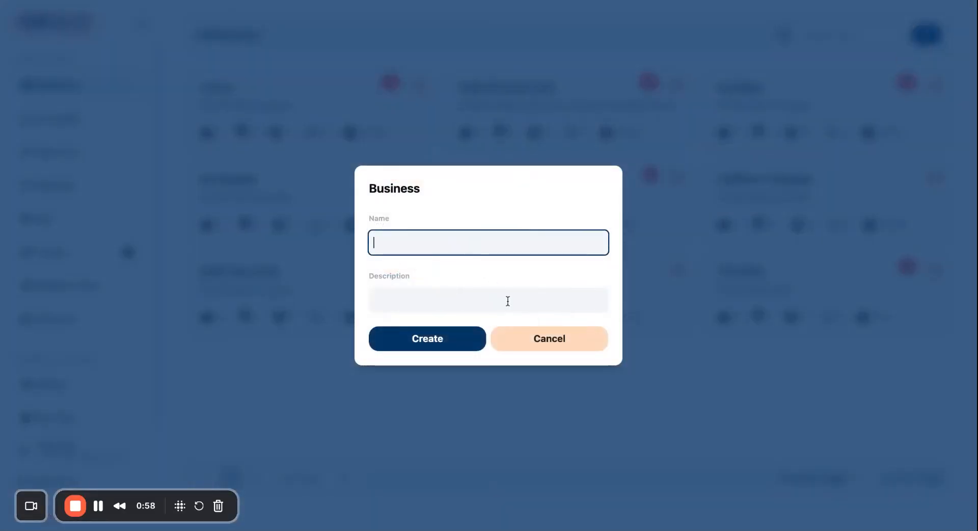
{"action": "type", "text": "Insurance"}
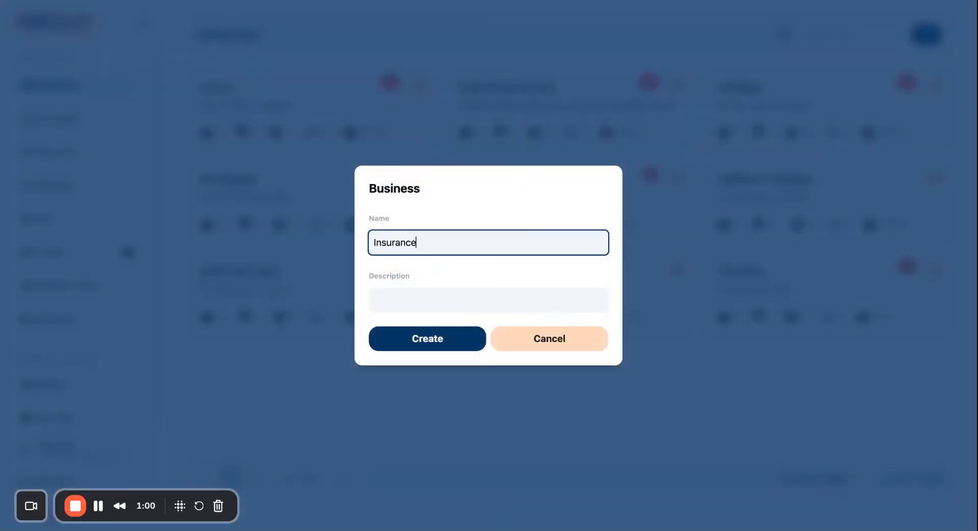
{"action": "type", "text": " Agent Clients"}
{"action": "left_click", "coordinate": [466, 334]}
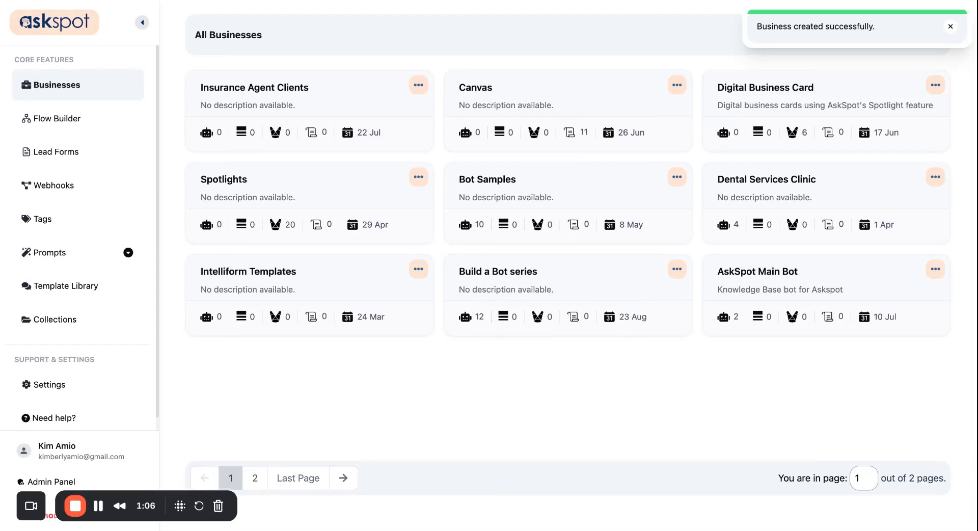
{"action": "left_click", "coordinate": [318, 109]}
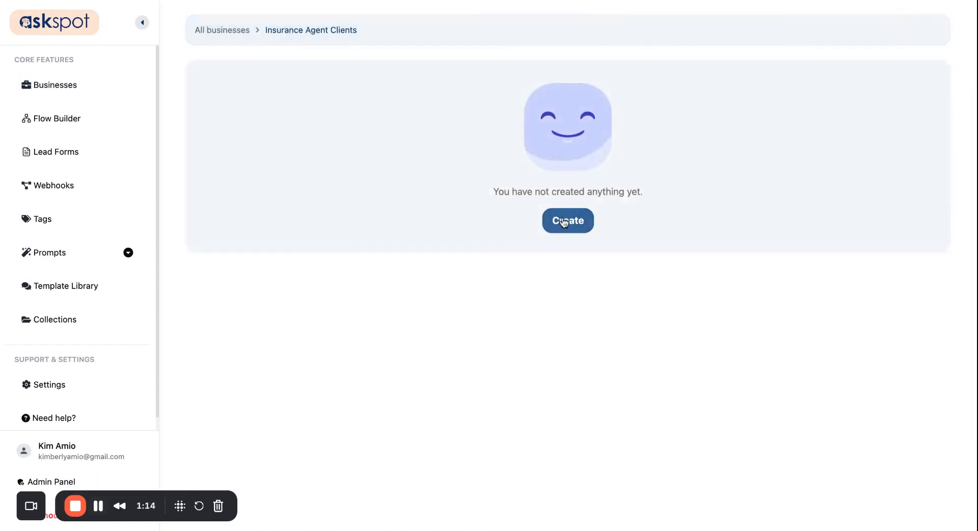
- Create a Spotlight named 'SafeCover Insurance' in this business and open it
{"action": "left_click", "coordinate": [563, 222]}
{"action": "left_click", "coordinate": [329, 295]}
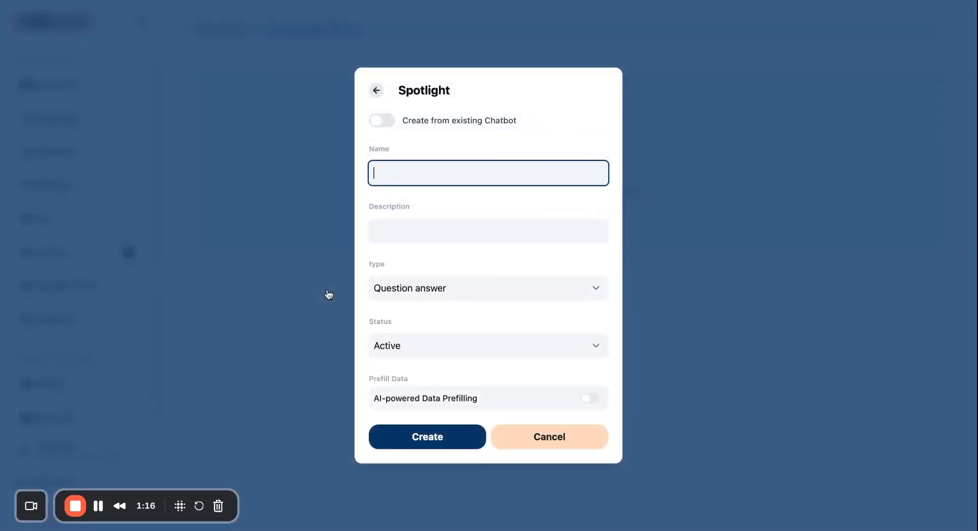
{"action": "left_click", "coordinate": [254, 2]}
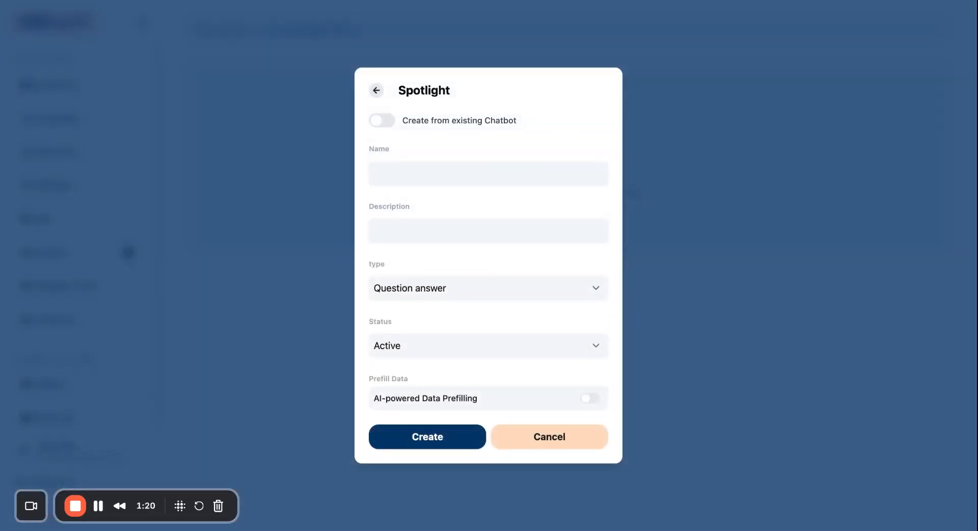
{"action": "left_click", "coordinate": [489, 179]}
{"action": "type", "text": "SafeCover Insurance"}
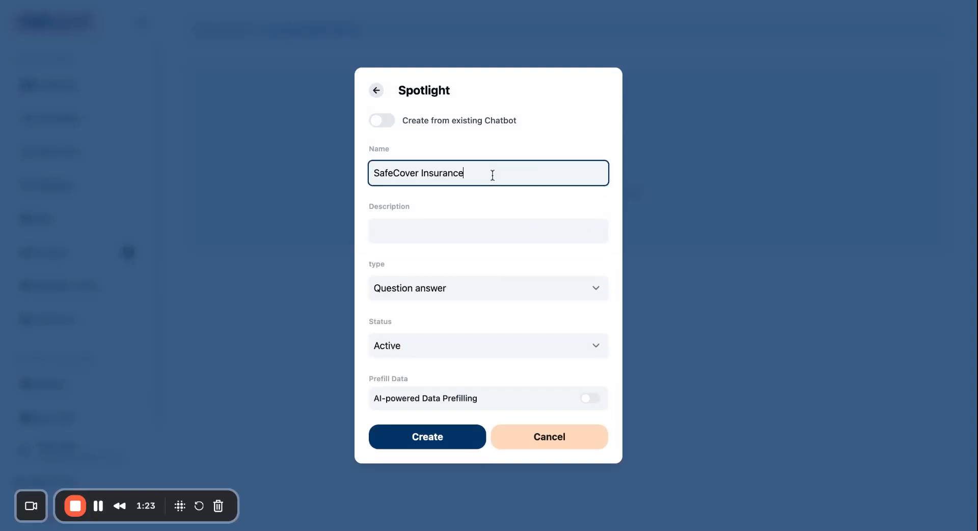
{"action": "left_click", "coordinate": [435, 442]}
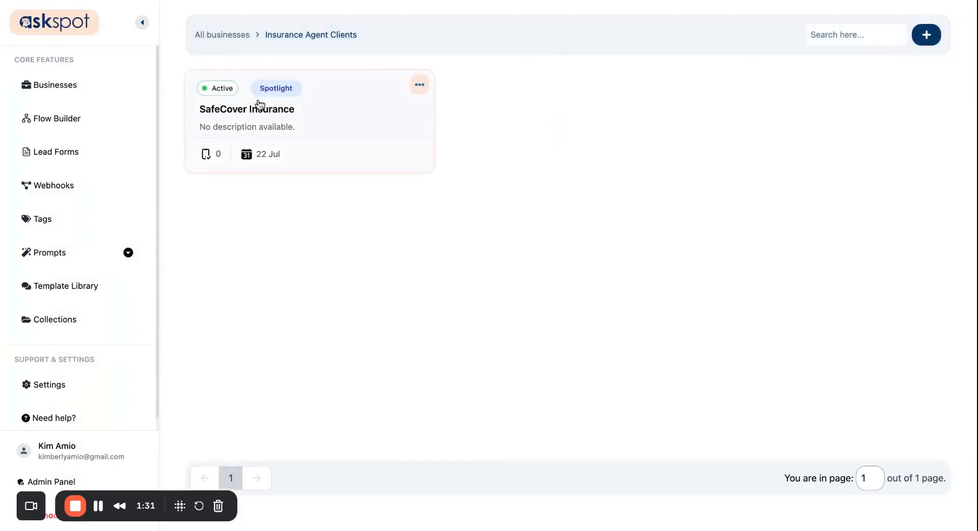
{"action": "left_click", "coordinate": [284, 126]}
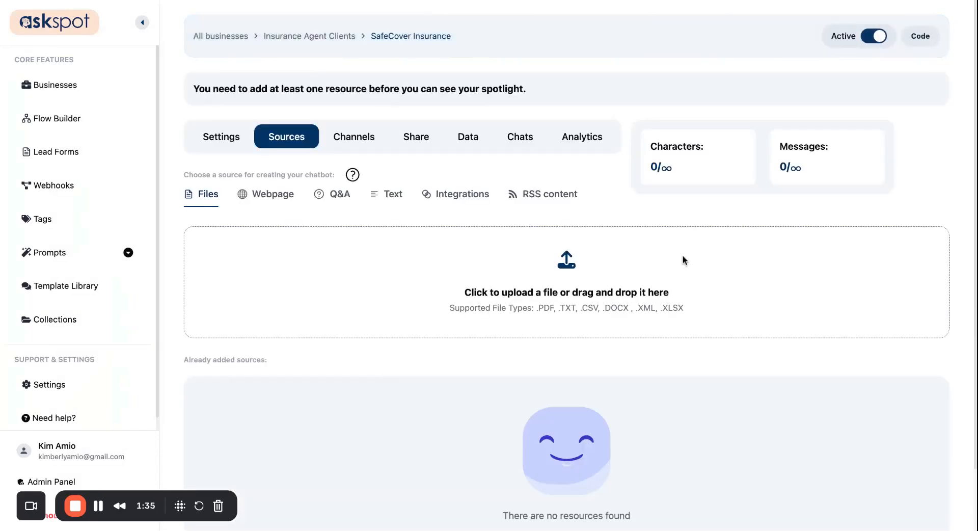
- In the Spotlight's settings, upload the SafeCover logo as the header logo via Direct Upload
{"action": "left_click", "coordinate": [238, 134]}
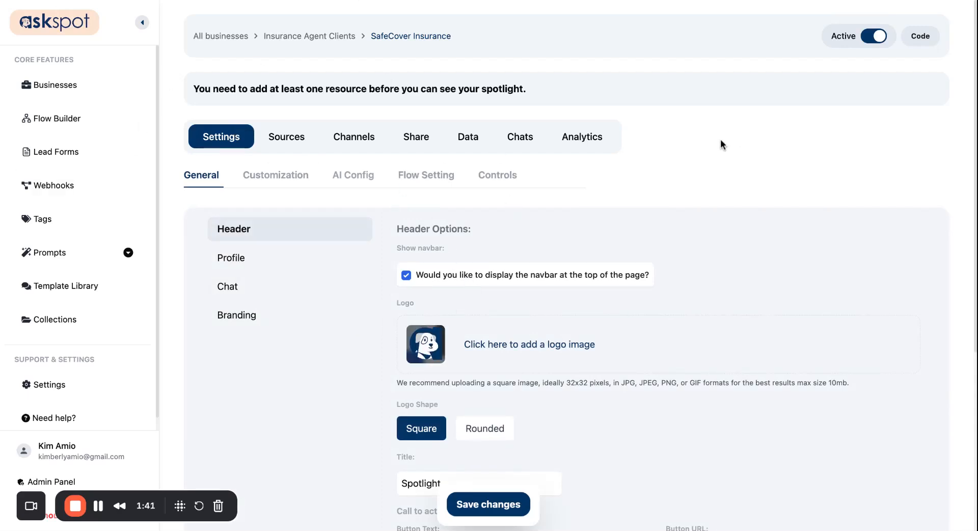
{"action": "scroll", "coordinate": [467, 275], "scroll_direction": "down", "scroll_amount": 3}
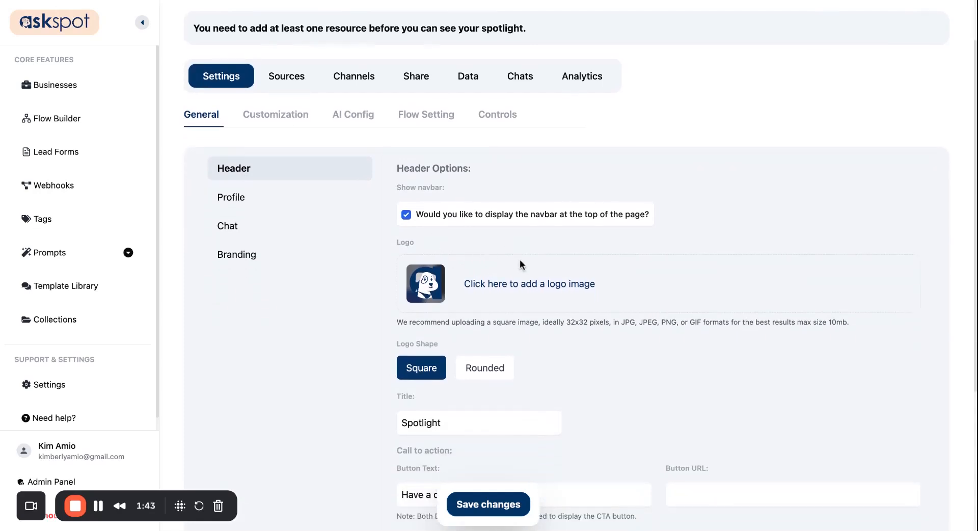
{"action": "scroll", "coordinate": [520, 261], "scroll_direction": "down", "scroll_amount": 1}
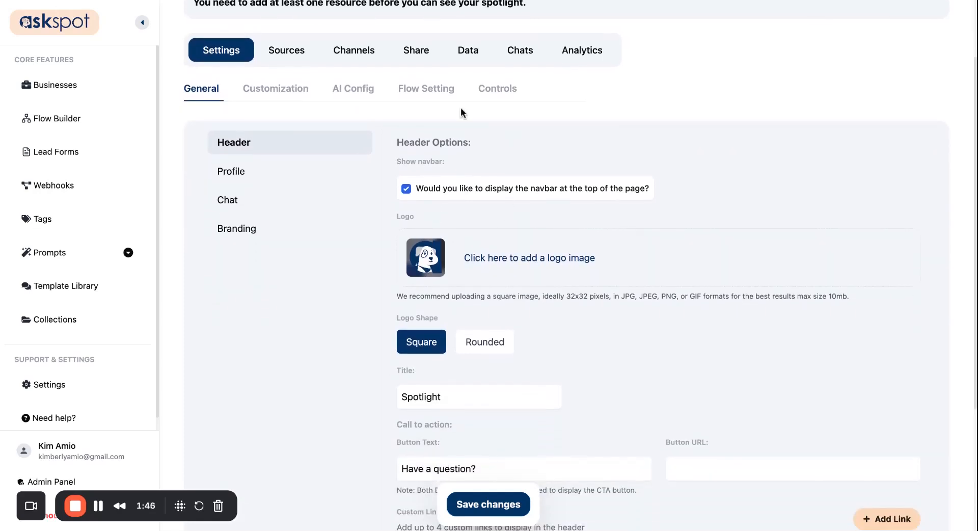
{"action": "scroll", "coordinate": [296, 153], "scroll_direction": "down", "scroll_amount": 4}
{"action": "scroll", "coordinate": [482, 133], "scroll_direction": "up", "scroll_amount": 5}
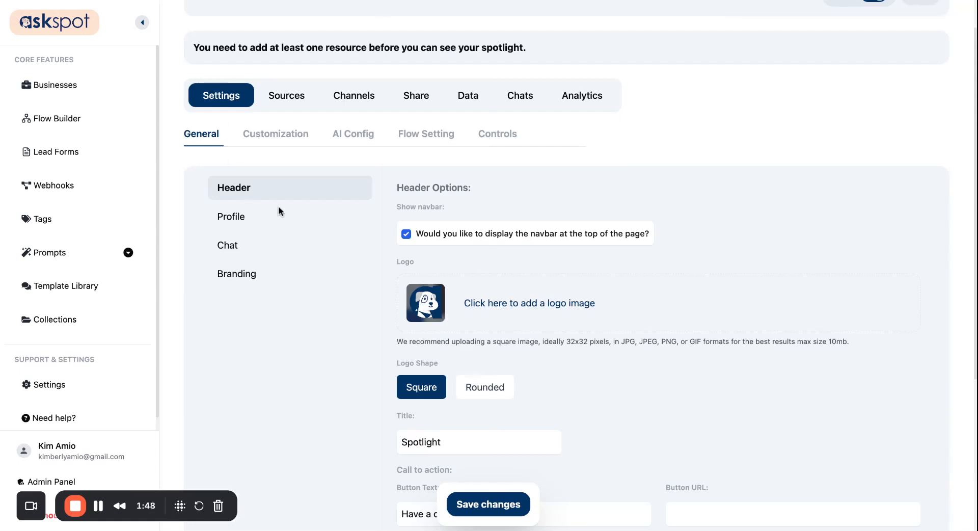
{"action": "scroll", "coordinate": [525, 227], "scroll_direction": "down", "scroll_amount": 3}
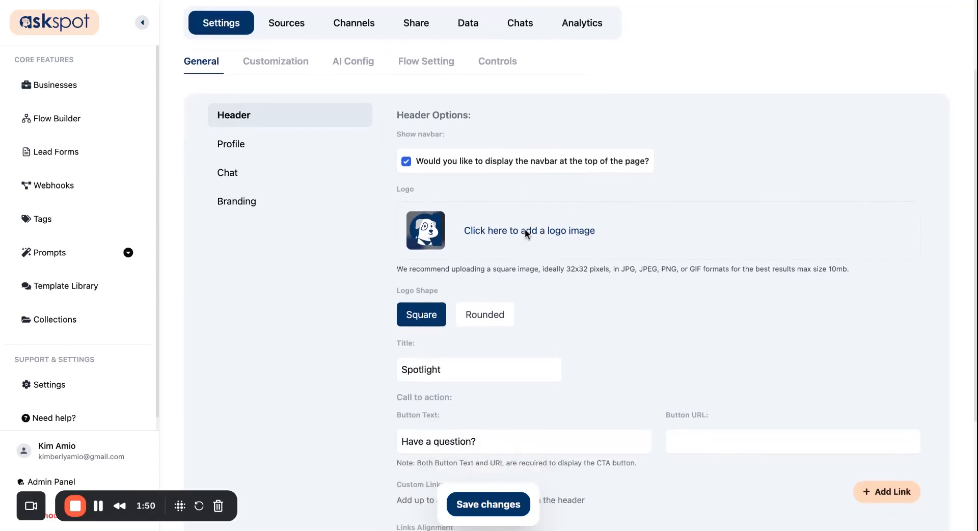
{"action": "scroll", "coordinate": [531, 218], "scroll_direction": "down", "scroll_amount": 2}
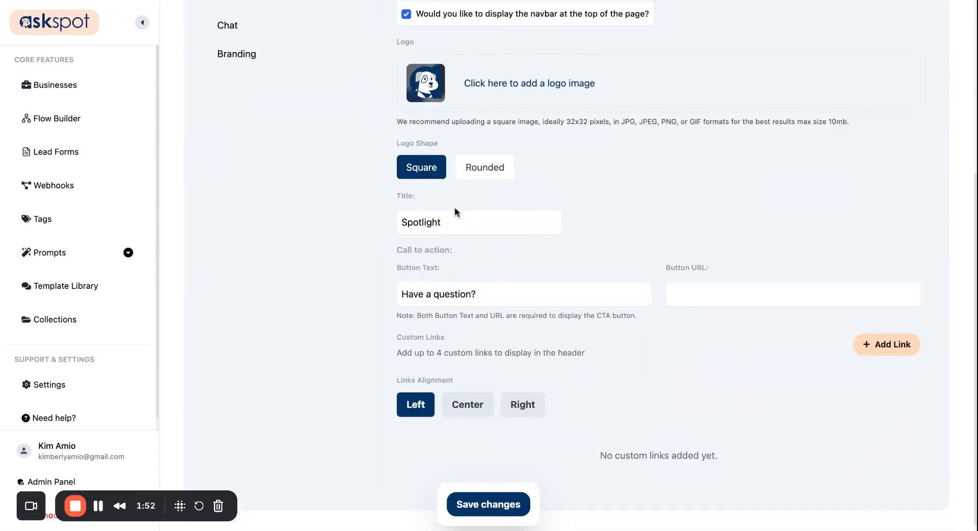
{"action": "left_click", "coordinate": [504, 149]}
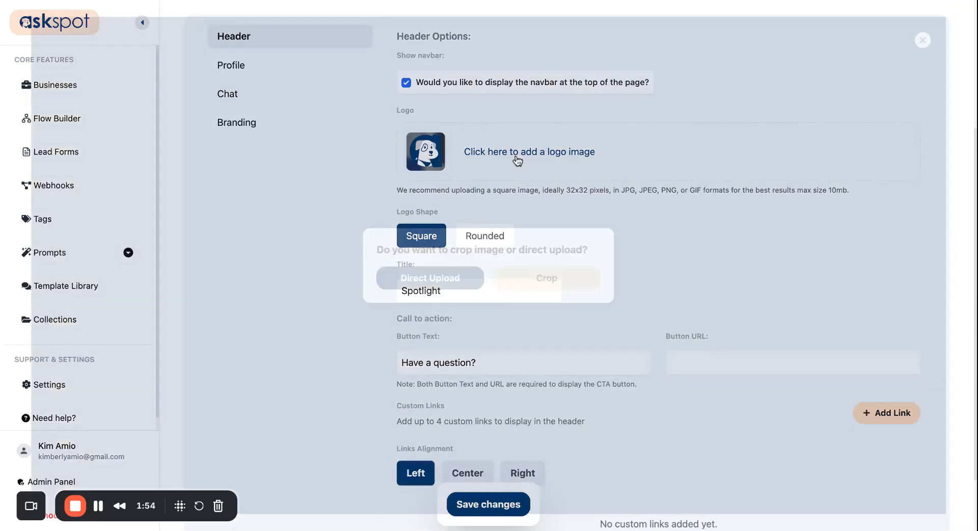
{"action": "left_click", "coordinate": [462, 281]}
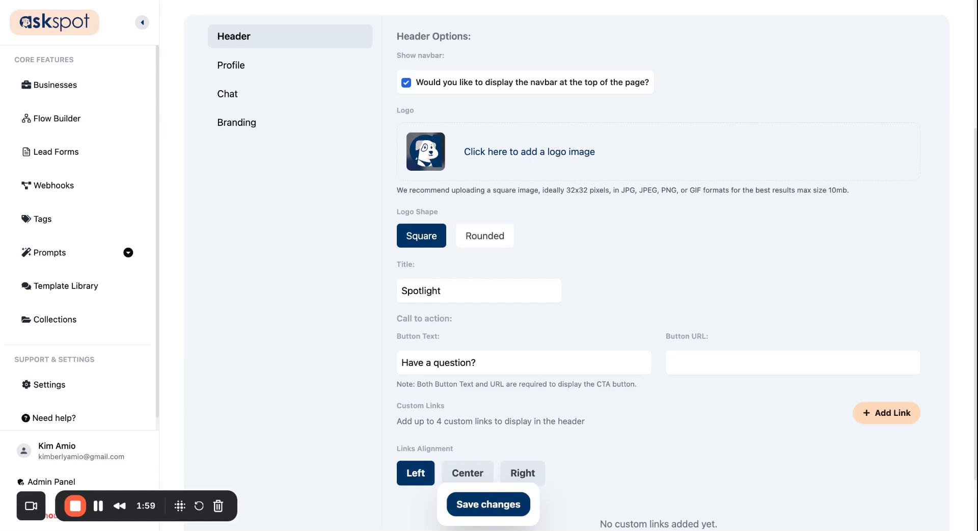
{"action": "left_click", "coordinate": [32, 17]}
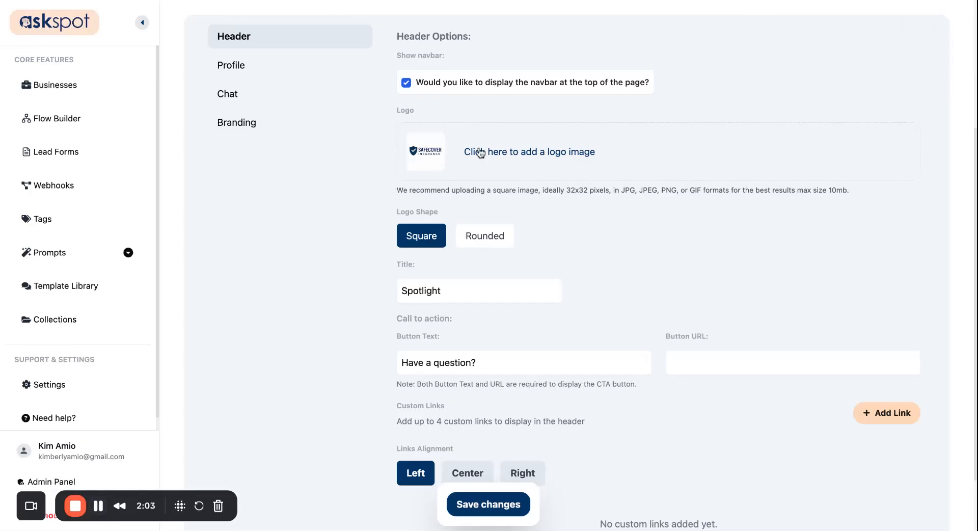
{"action": "scroll", "coordinate": [496, 204], "scroll_direction": "down", "scroll_amount": 3}
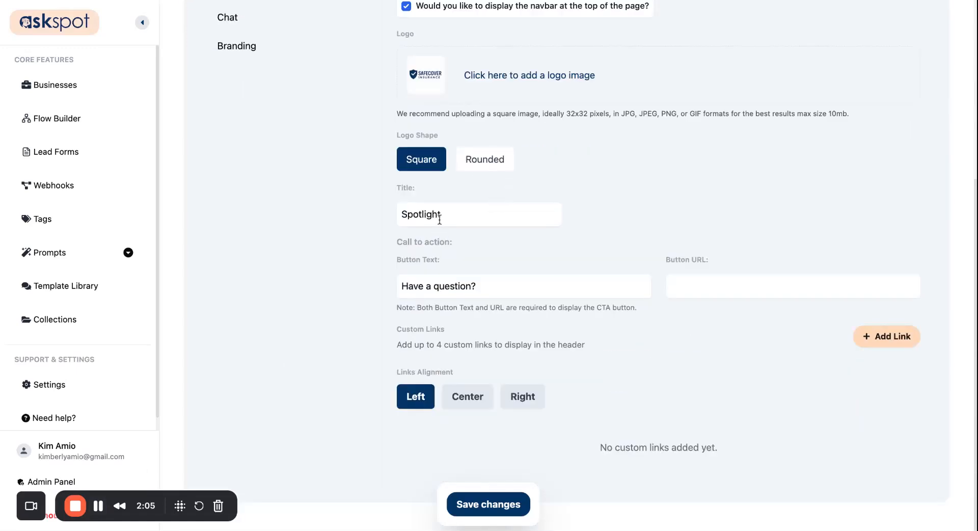
{"action": "scroll", "coordinate": [429, 198], "scroll_direction": "up", "scroll_amount": 10}
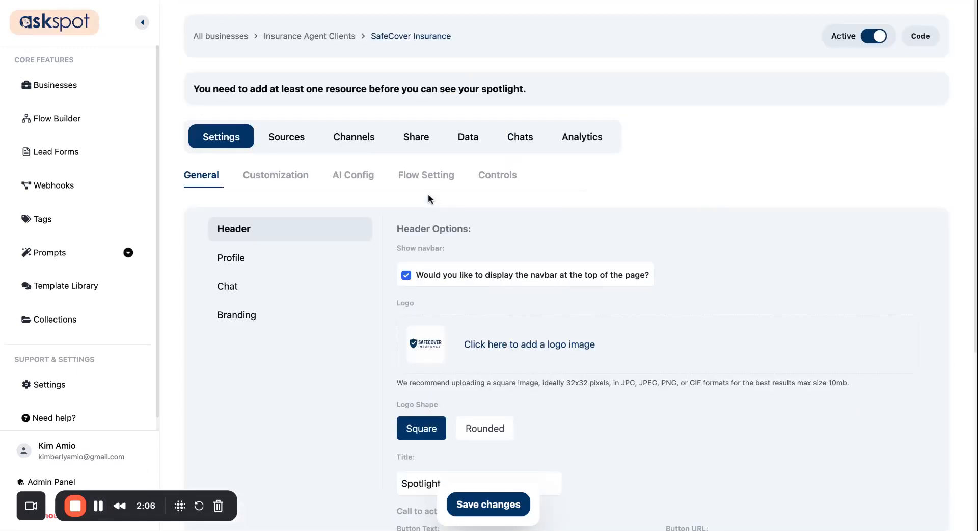
- Set the header title to 'SafeCover Insurance'
{"action": "triple_click", "coordinate": [382, 32]}
{"action": "key", "text": "super+c"}
{"action": "scroll", "coordinate": [456, 272], "scroll_direction": "down", "scroll_amount": 10}
{"action": "left_click", "coordinate": [444, 229]}
{"action": "key", "text": "super+a"}
{"action": "key", "text": "super+v"}
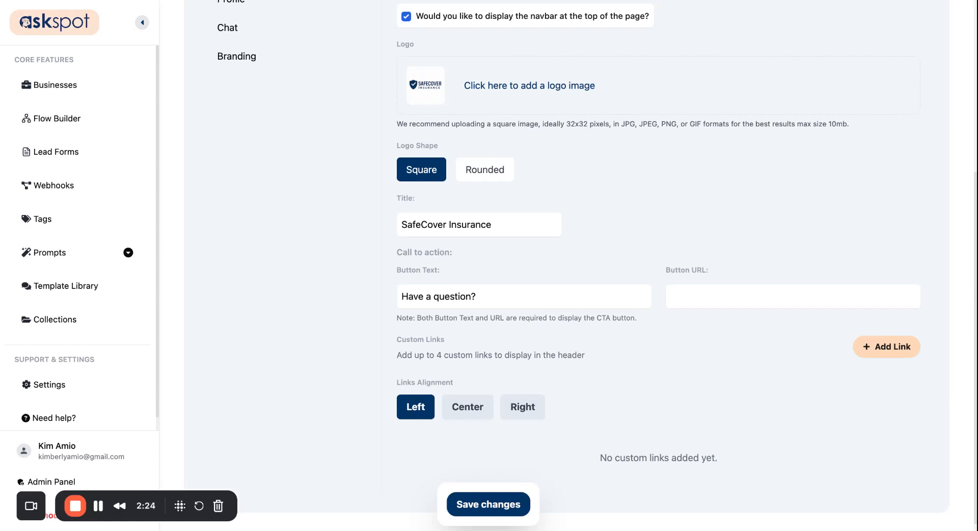
- Make the call-to-action button read 'Book a Free Consultation', linking to the Calendly consultation URL
{"action": "left_click", "coordinate": [564, 299]}
{"action": "key", "text": "ctrl+a"}
{"action": "type", "text": "Book a Free Consultation"}
{"action": "left_click", "coordinate": [683, 291]}
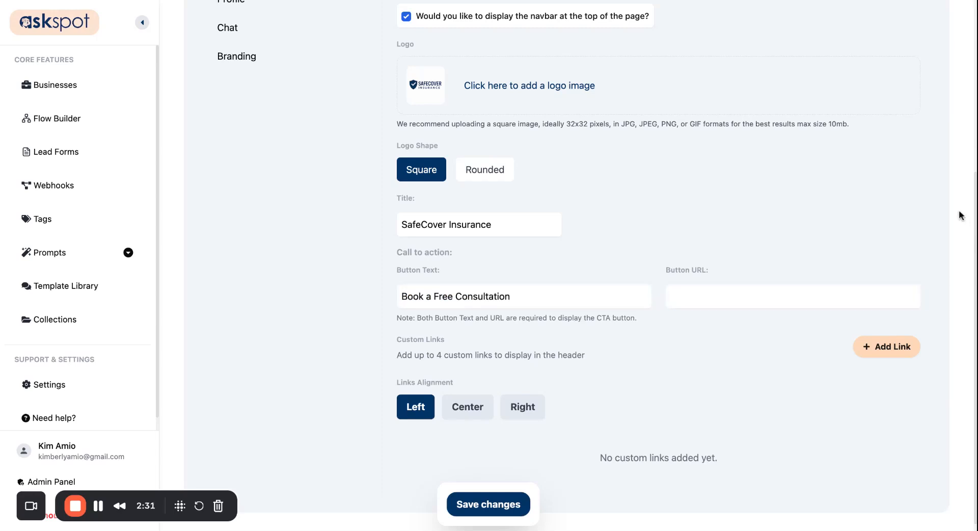
{"action": "left_click", "coordinate": [788, 296]}
{"action": "type", "text": "https://calendly.com/safecover-insurance/consultation"}
{"action": "key", "text": "ctrl+z"}
{"action": "type", "text": "https://calendly.com/safecover-insurance/consultation"}
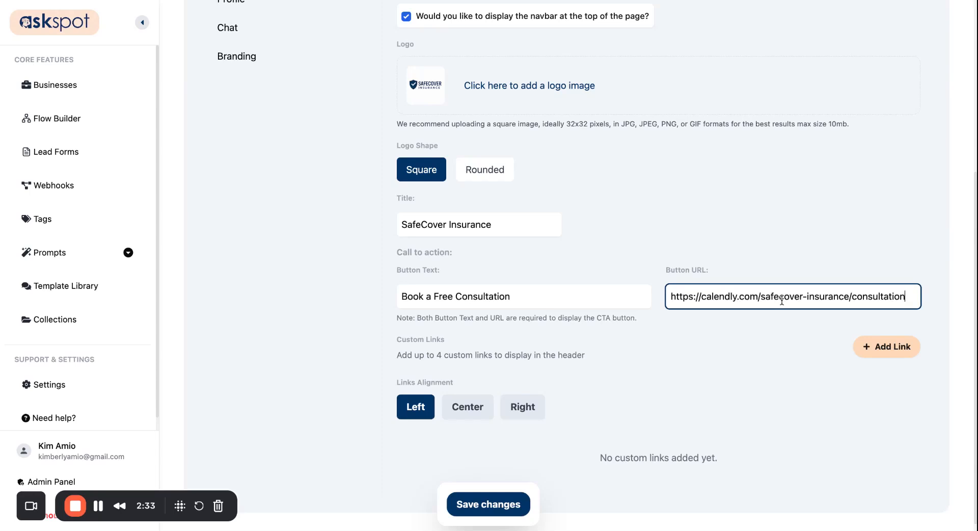
{"action": "left_click", "coordinate": [767, 235]}
{"action": "scroll", "coordinate": [767, 234], "scroll_direction": "down", "scroll_amount": 1}
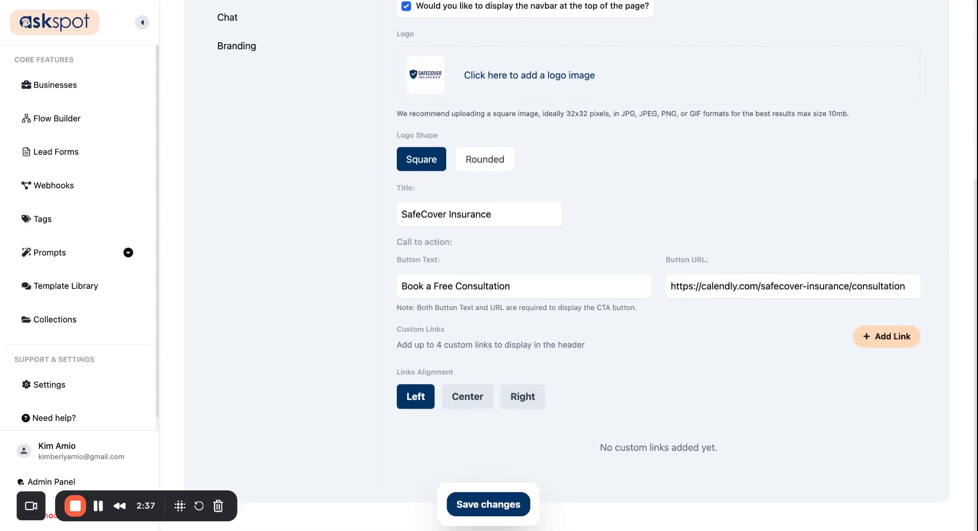
- Add four custom links to the header
{"action": "left_click", "coordinate": [872, 337]}
{"action": "left_click", "coordinate": [871, 336]}
{"action": "scroll", "coordinate": [836, 338], "scroll_direction": "down", "scroll_amount": 1}
{"action": "scroll", "coordinate": [836, 338], "scroll_direction": "down", "scroll_amount": 2}
{"action": "left_click", "coordinate": [866, 272]}
{"action": "left_click", "coordinate": [861, 275]}
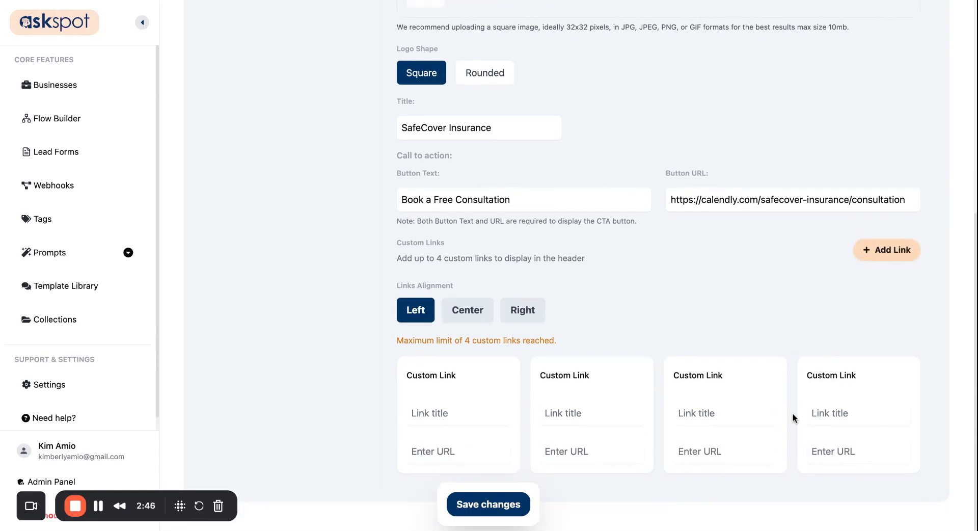
- Name the four custom links Services, Client Reviews, Blog and Contact
{"action": "left_click", "coordinate": [484, 413]}
{"action": "type", "text": "Services"}
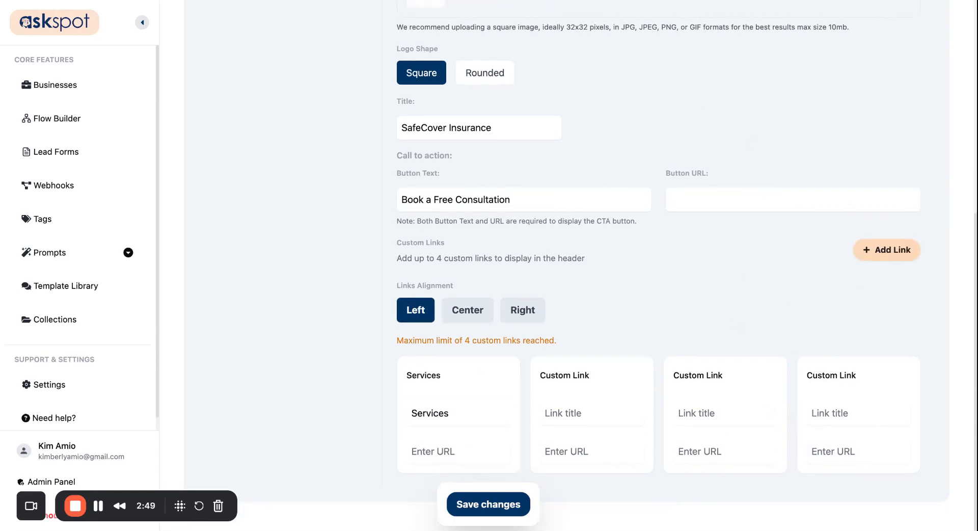
{"action": "left_click", "coordinate": [592, 414]}
{"action": "type", "text": "Client Reviews"}
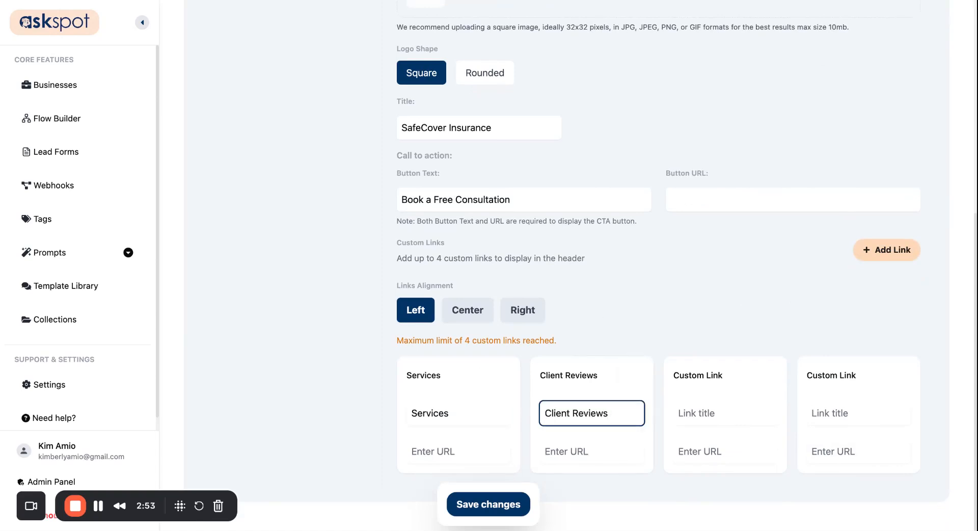
{"action": "left_click", "coordinate": [704, 415]}
{"action": "type", "text": "Blog"}
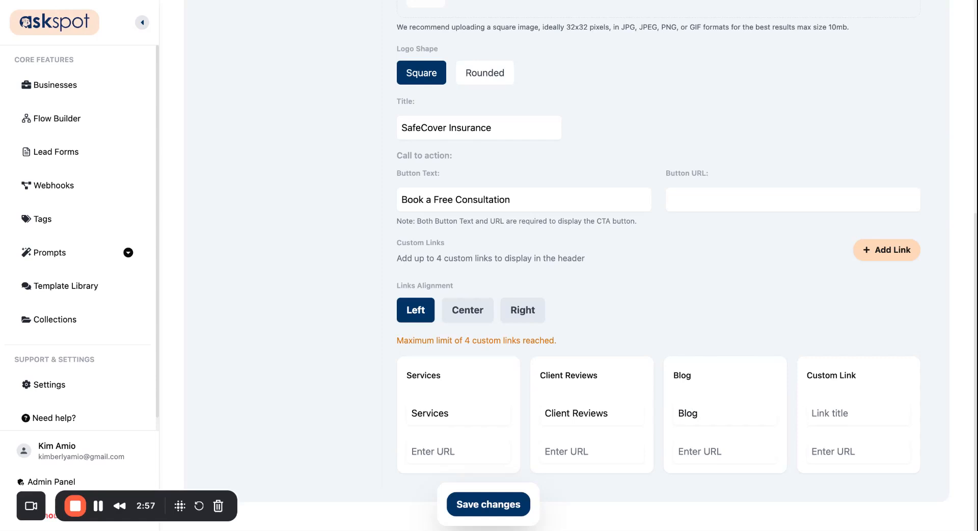
{"action": "left_click", "coordinate": [839, 412]}
{"action": "type", "text": "Contact"}
- Fill in the link URLs, center-align the links and save the header settings
{"action": "left_click", "coordinate": [495, 509]}
{"action": "left_click", "coordinate": [448, 452]}
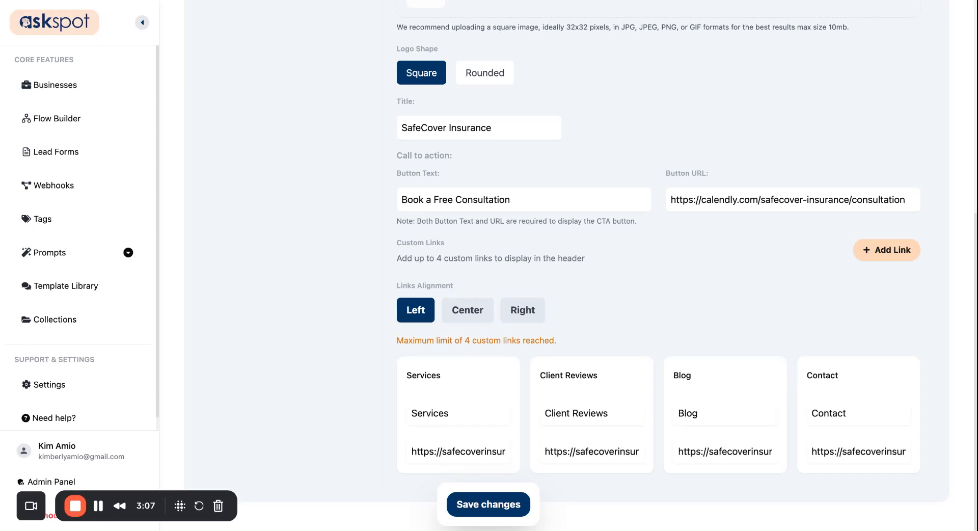
{"action": "left_click", "coordinate": [464, 312]}
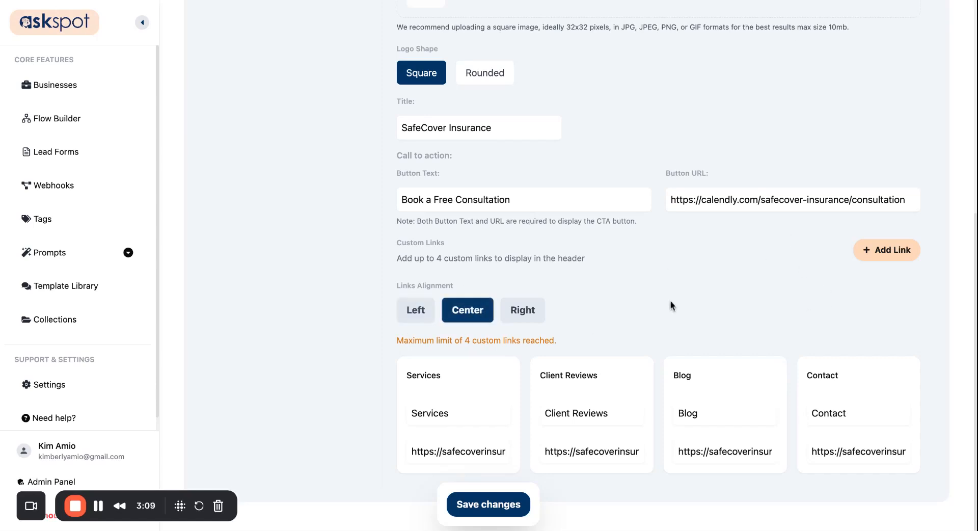
{"action": "left_click", "coordinate": [488, 503]}
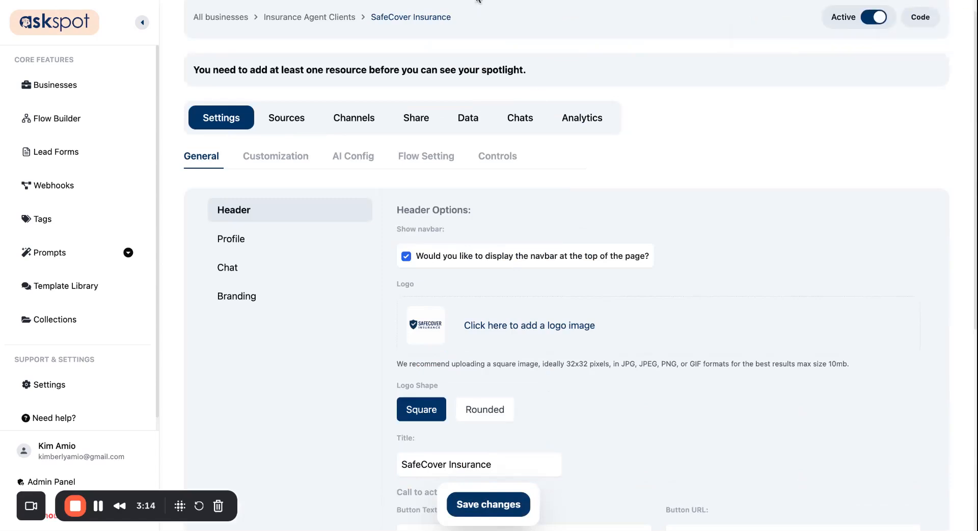
- Upload the photo of a smiling man in a white shirt as the profile image
{"action": "left_click", "coordinate": [280, 246]}
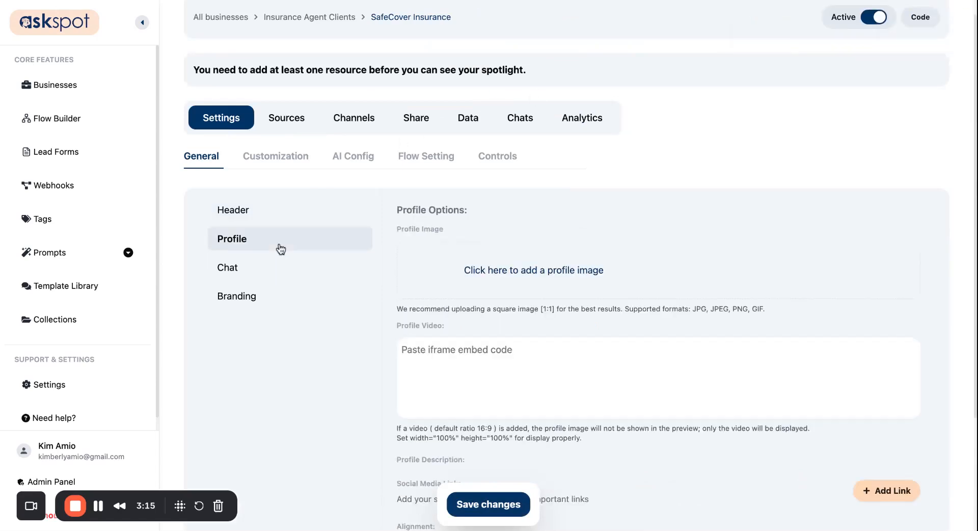
{"action": "scroll", "coordinate": [519, 278], "scroll_direction": "down", "scroll_amount": 1}
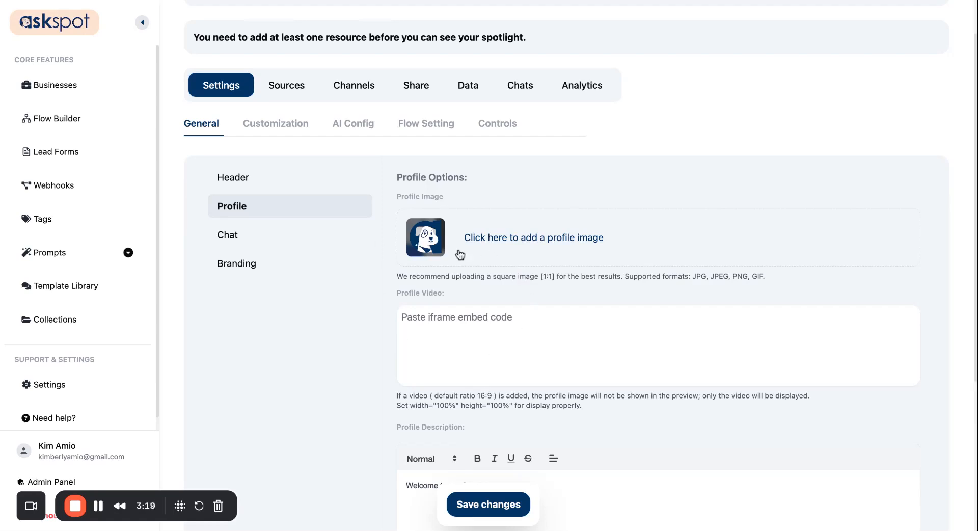
{"action": "scroll", "coordinate": [539, 288], "scroll_direction": "down", "scroll_amount": 3}
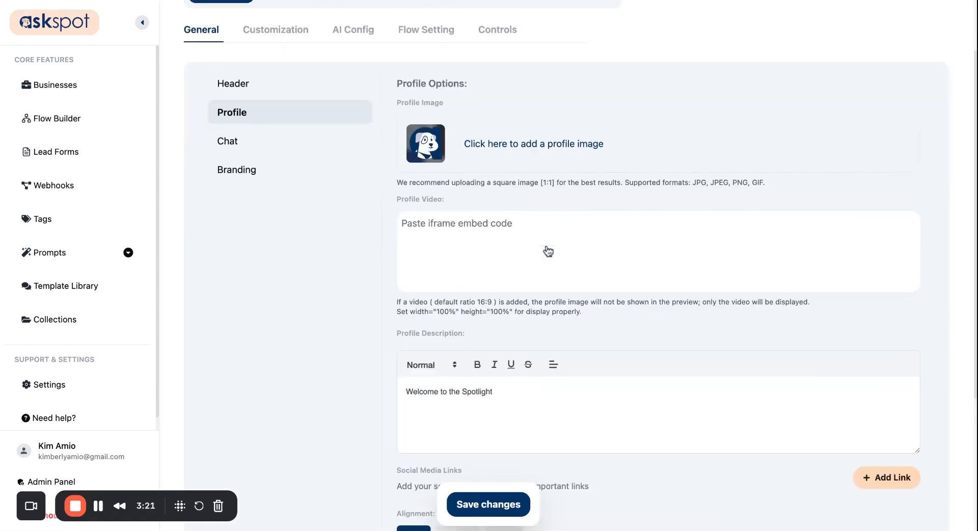
{"action": "left_click", "coordinate": [509, 158]}
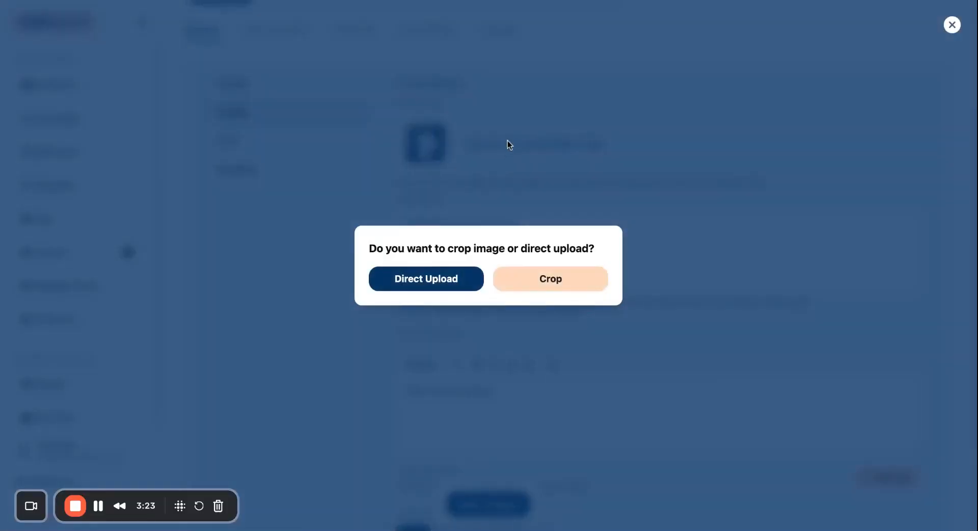
{"action": "left_click", "coordinate": [424, 286]}
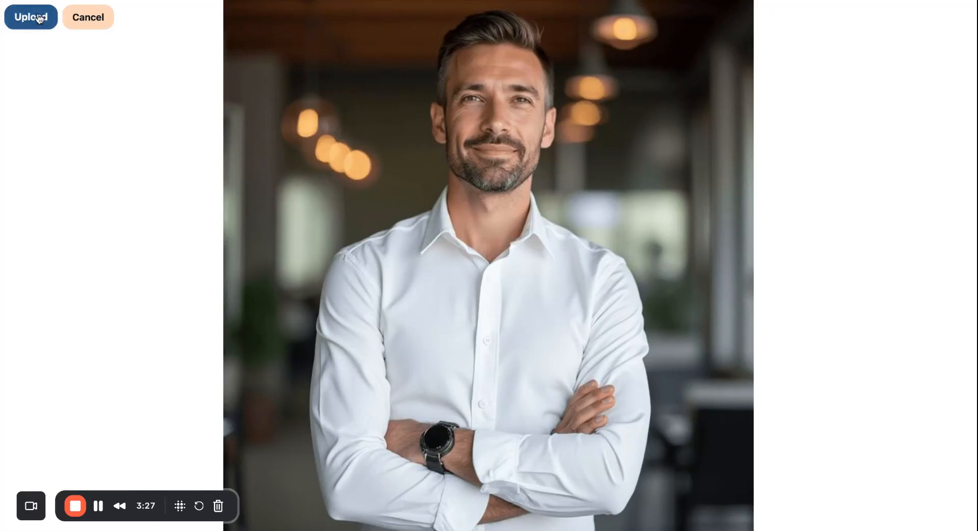
{"action": "left_click", "coordinate": [34, 15]}
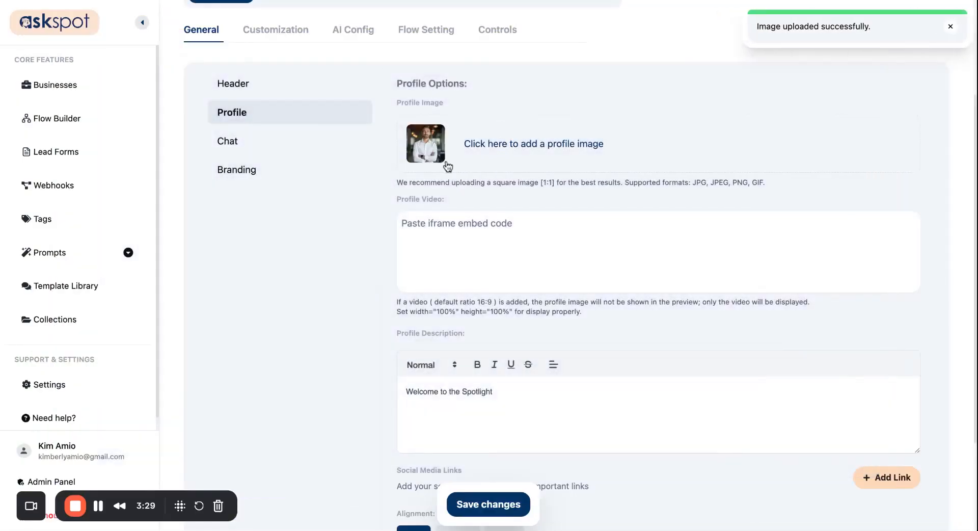
- Review the profile fields, leaving the video embed field empty
{"action": "scroll", "coordinate": [470, 164], "scroll_direction": "down", "scroll_amount": 1}
{"action": "triple_click", "coordinate": [384, 112]}
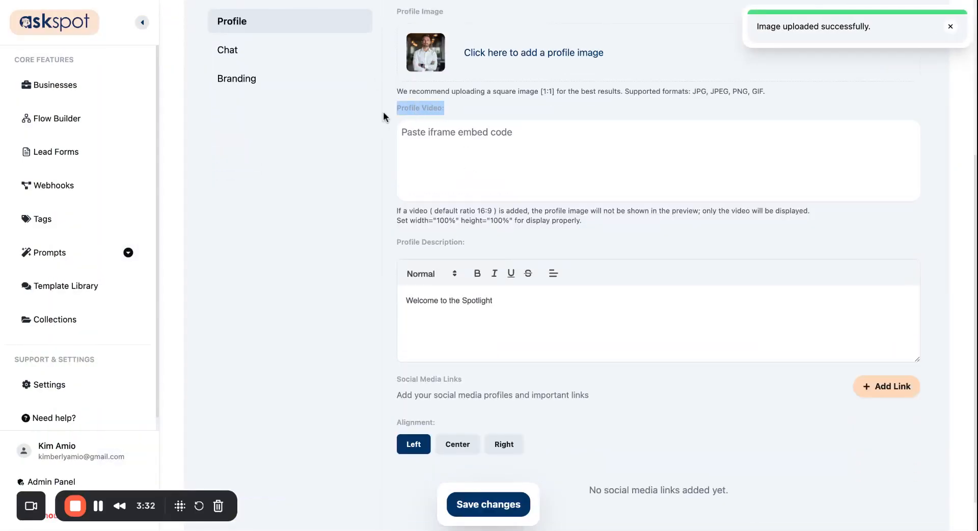
{"action": "left_click", "coordinate": [486, 110]}
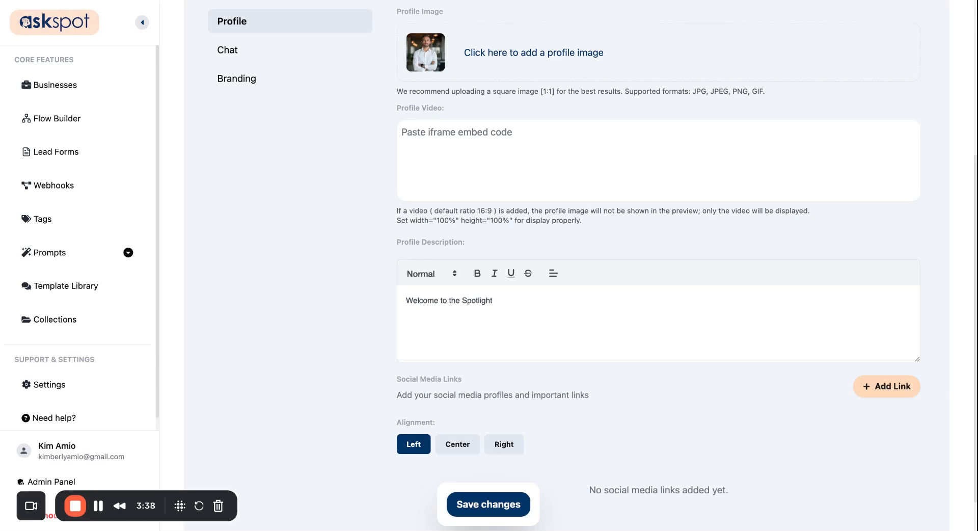
{"action": "scroll", "coordinate": [468, 121], "scroll_direction": "up", "scroll_amount": 5}
{"action": "scroll", "coordinate": [468, 121], "scroll_direction": "down", "scroll_amount": 5}
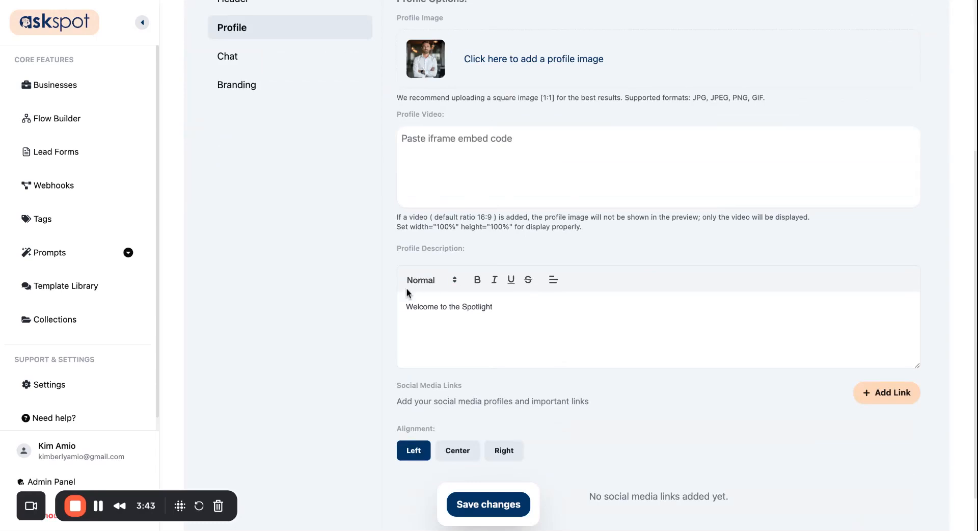
{"action": "left_click", "coordinate": [472, 143]}
{"action": "left_click", "coordinate": [456, 155]}
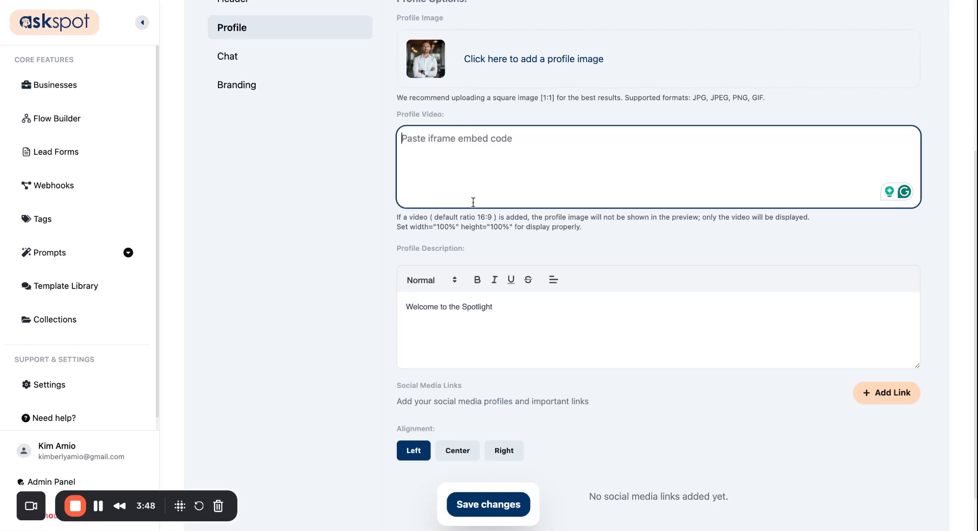
{"action": "left_click", "coordinate": [420, 253]}
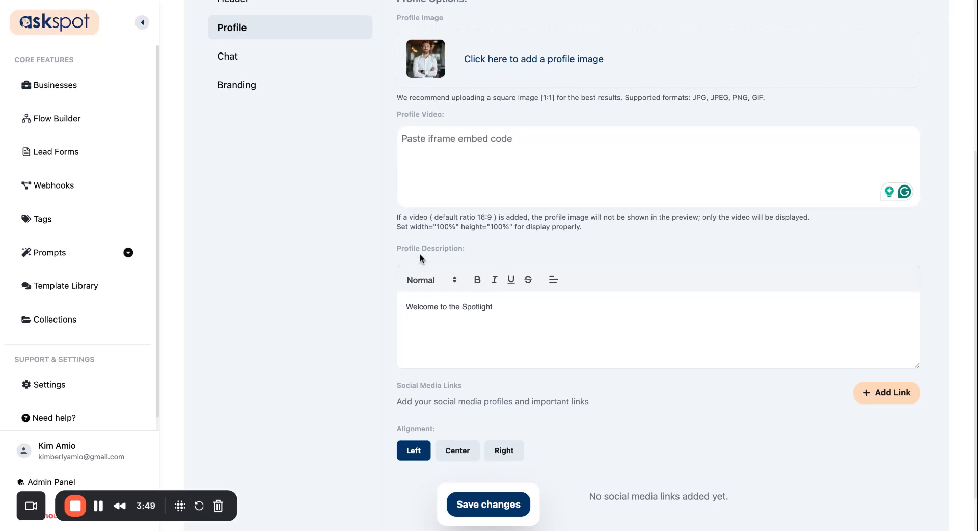
- Replace the profile description with the agent's name and a bio on 10+ years of insurance guidance
{"action": "triple_click", "coordinate": [392, 251]}
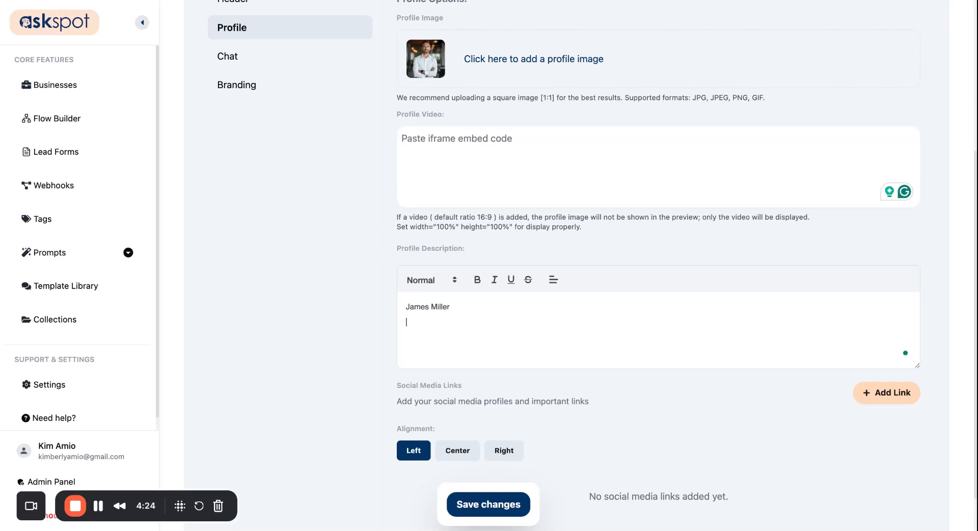
{"action": "type", "text": "Helping individuals and families protect what matters most. With over 10 years in the insurance industry, I provide expert guidance on life, health, auto, and home coverage."}
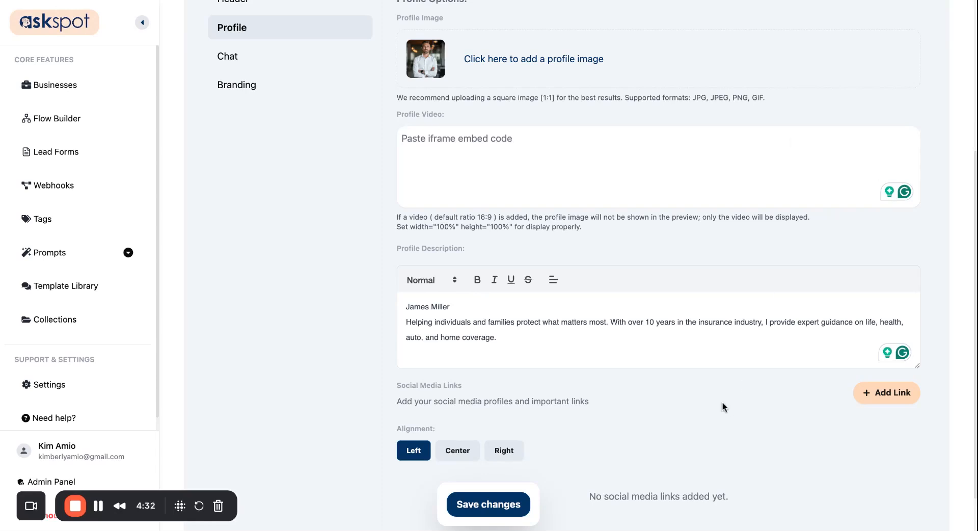
{"action": "triple_click", "coordinate": [542, 319]}
{"action": "left_click", "coordinate": [590, 331]}
{"action": "scroll", "coordinate": [502, 354], "scroll_direction": "down", "scroll_amount": 2}
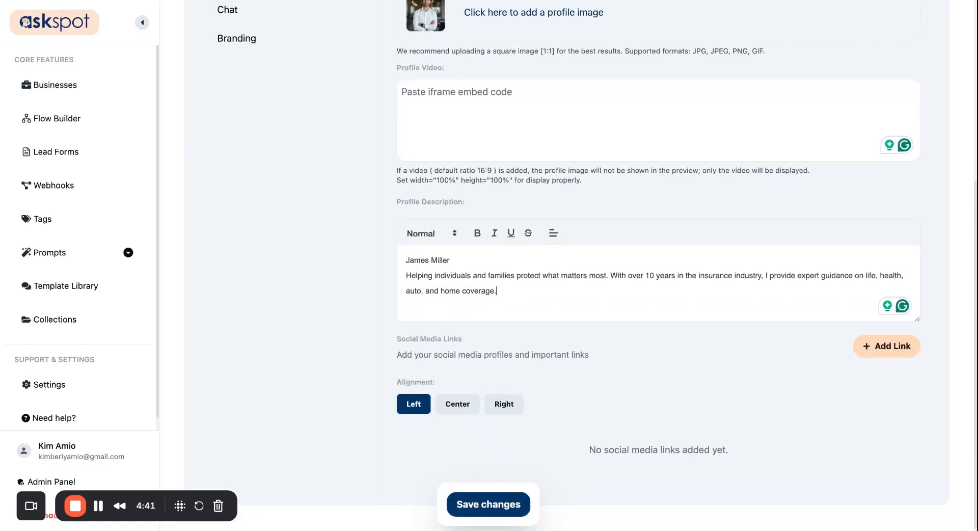
- Add Facebook and LinkedIn social links with SafeCover URLs, center them, and save
{"action": "left_click", "coordinate": [873, 346]}
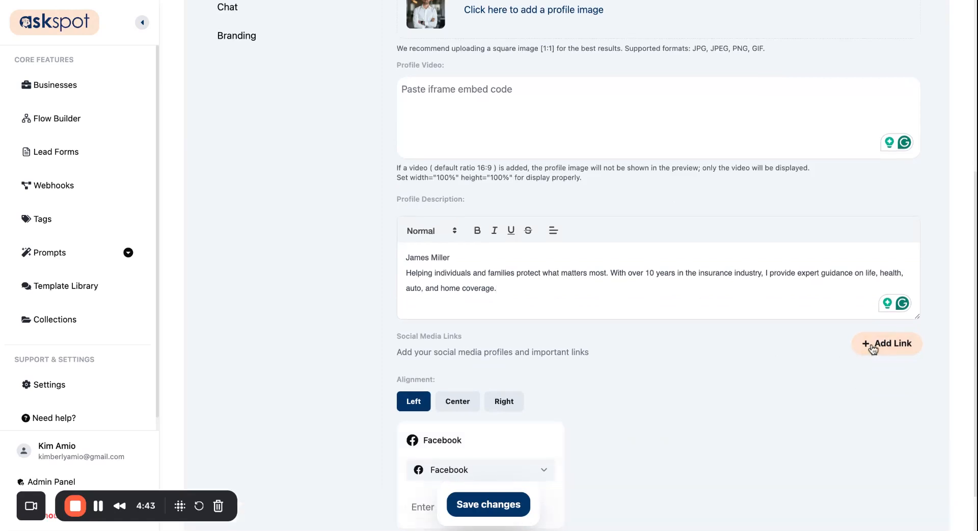
{"action": "left_click", "coordinate": [872, 346]}
{"action": "scroll", "coordinate": [764, 349], "scroll_direction": "down", "scroll_amount": 2}
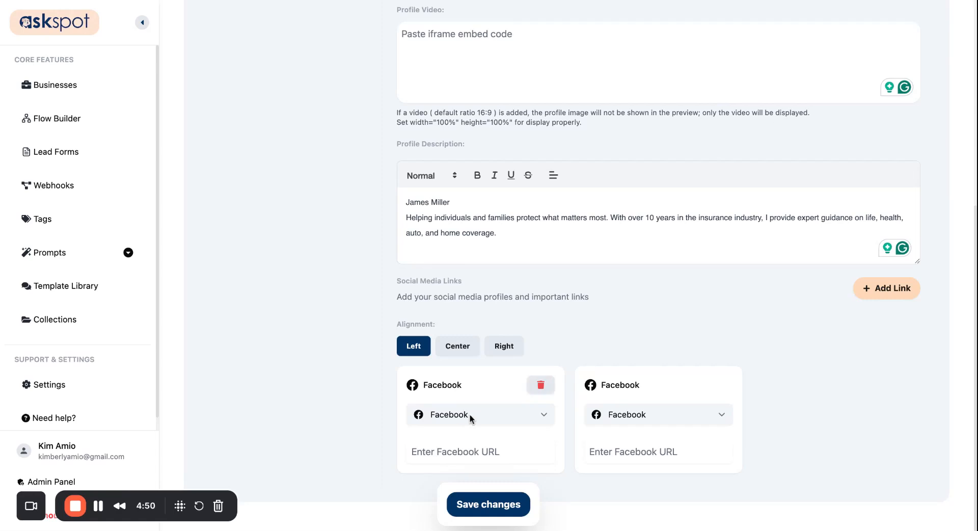
{"action": "left_click", "coordinate": [448, 456]}
{"action": "type", "text": "https://facebook.com/safecoverinsurance"}
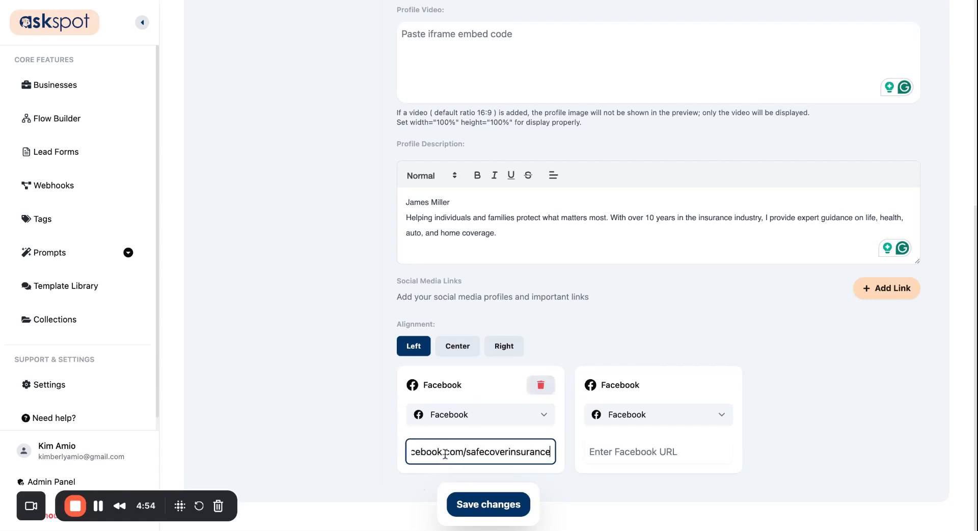
{"action": "left_click", "coordinate": [633, 451]}
{"action": "left_click", "coordinate": [636, 418]}
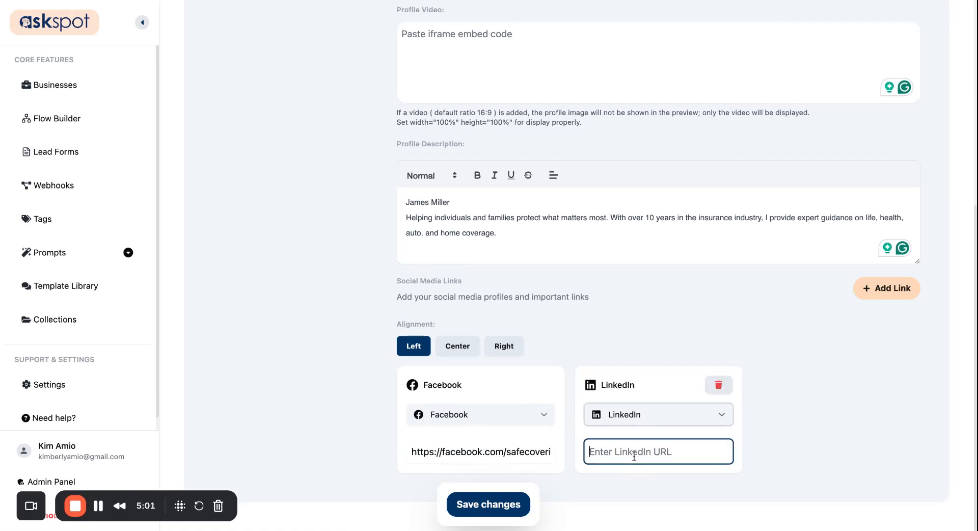
{"action": "type", "text": "https://linkedin.com/in/safecover-insurance"}
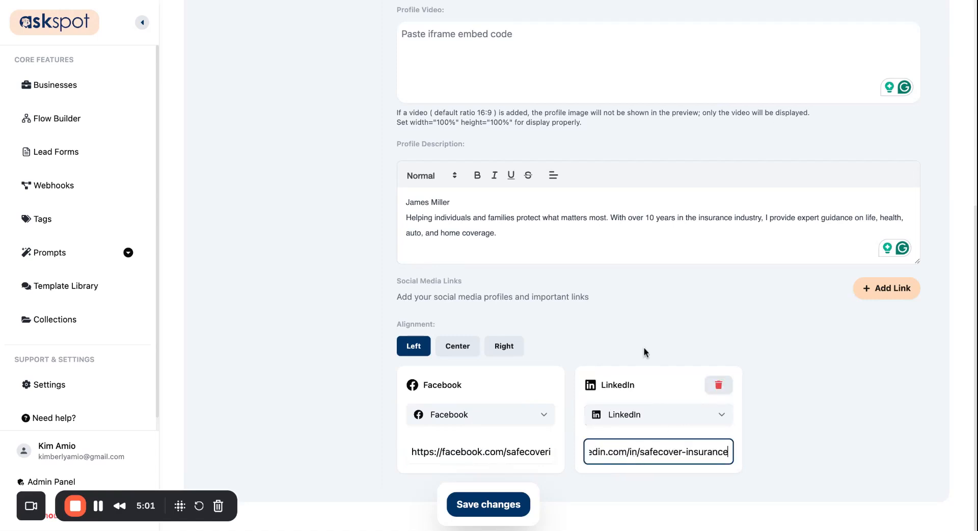
{"action": "left_click", "coordinate": [456, 350]}
{"action": "left_click", "coordinate": [495, 507]}
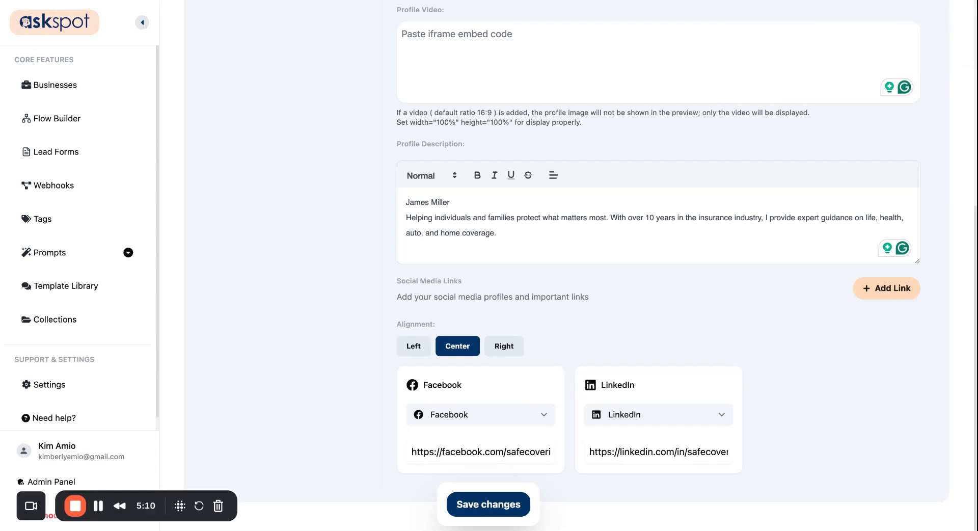
{"action": "scroll", "coordinate": [641, 176], "scroll_direction": "up", "scroll_amount": 10}
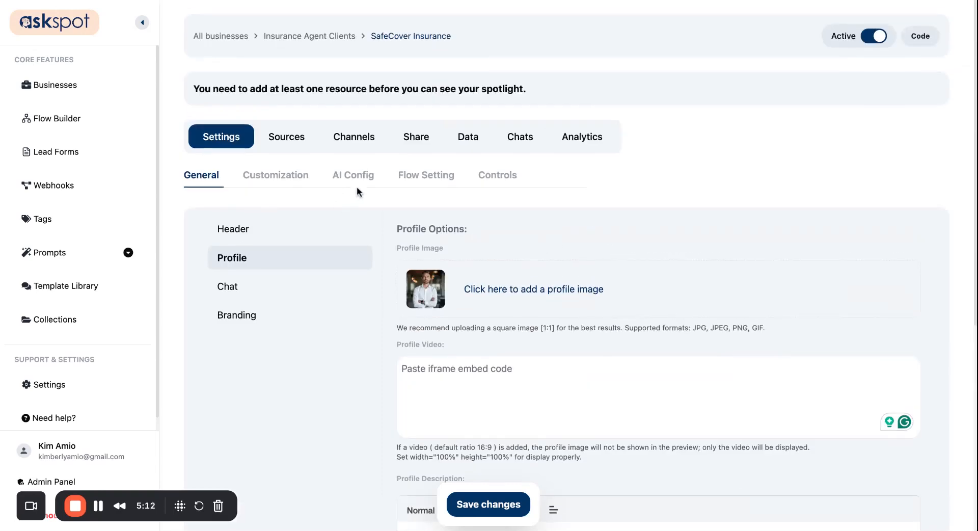
- Replace the chat's initial message with a welcome inviting questions or consultation bookings
{"action": "left_click", "coordinate": [226, 289]}
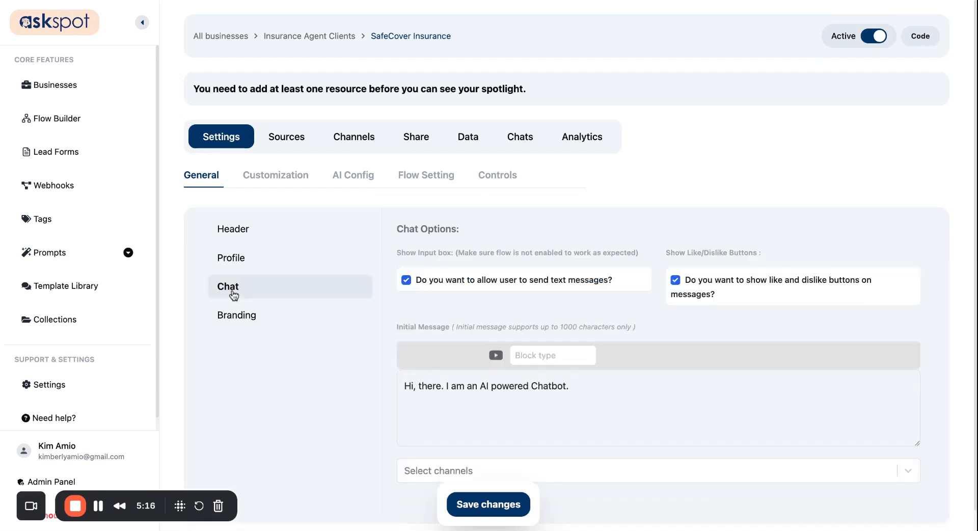
{"action": "scroll", "coordinate": [521, 298], "scroll_direction": "down", "scroll_amount": 1}
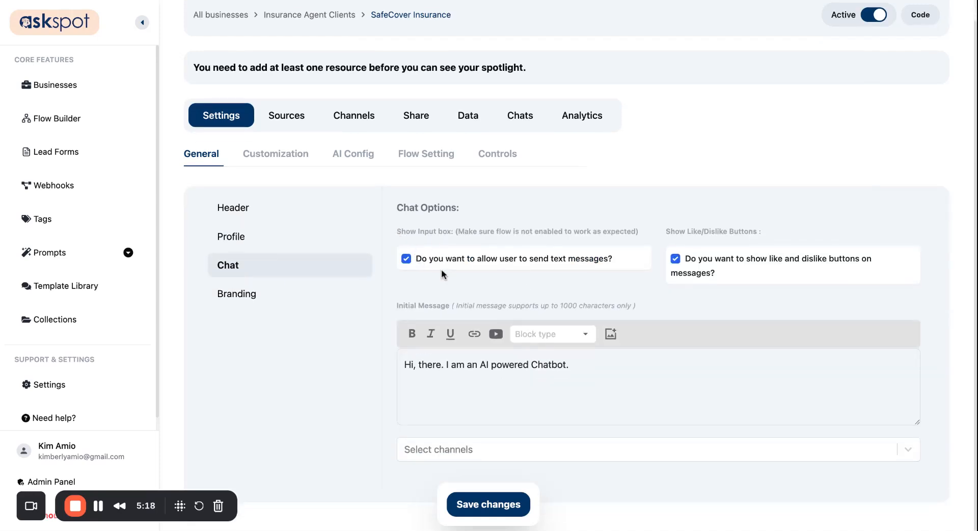
{"action": "left_click", "coordinate": [451, 388]}
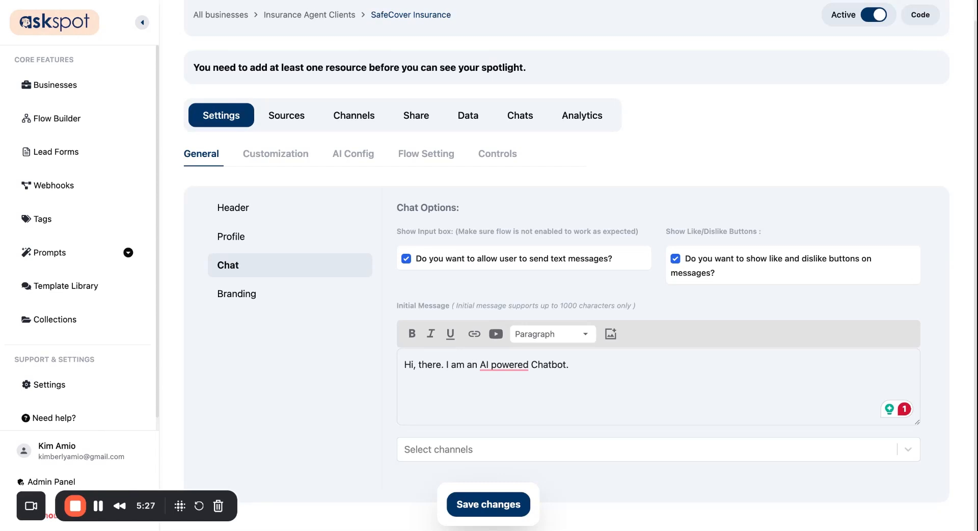
{"action": "key", "text": "ctrl+a"}
{"action": "type", "text": "Hey there! I'm here to help you find the right insurance coverage. Ask me anything or book a free consultation below."}
- Remove the italics from the initial message, save, and open the Channels list
{"action": "key", "text": "ctrl+a"}
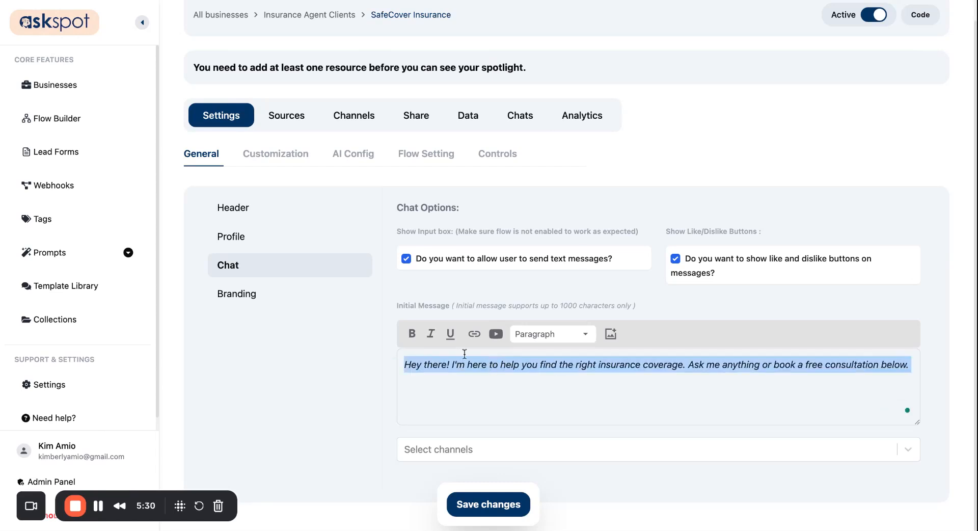
{"action": "left_click", "coordinate": [431, 336]}
{"action": "left_click", "coordinate": [464, 384]}
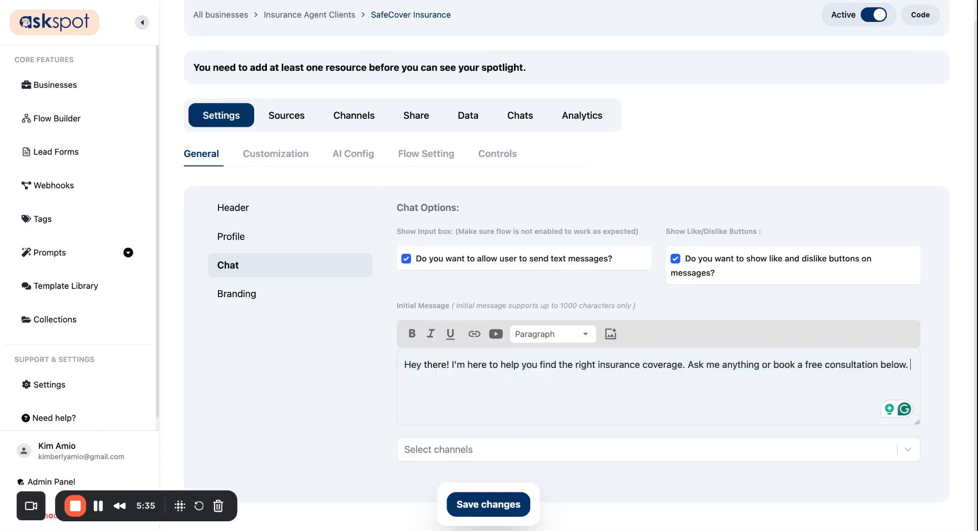
{"action": "left_click", "coordinate": [502, 506]}
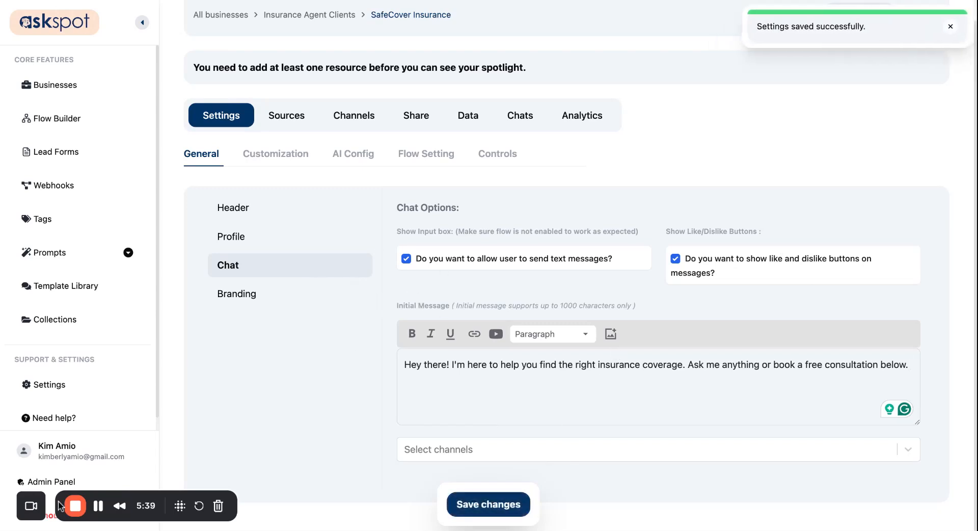
{"action": "scroll", "coordinate": [229, 306], "scroll_direction": "up", "scroll_amount": 1}
{"action": "left_click", "coordinate": [353, 137]}
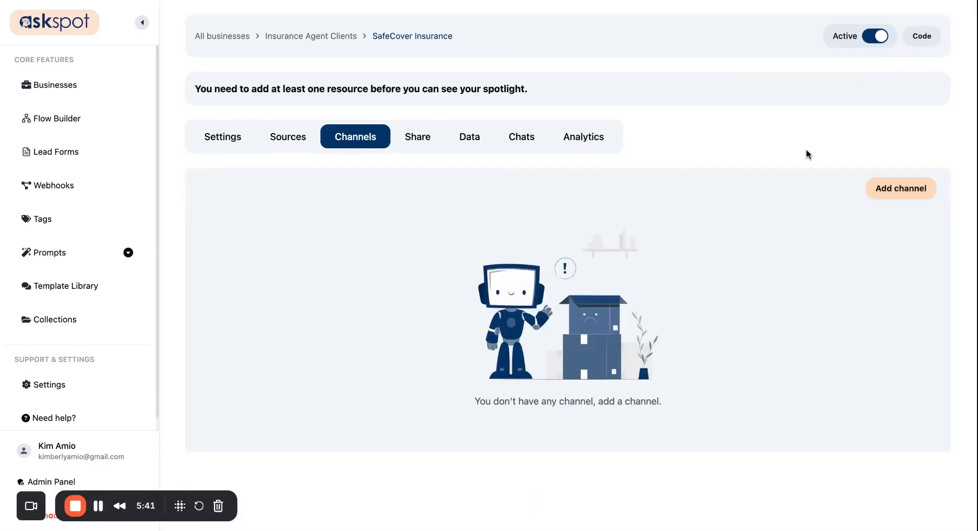
- Add a Question channel titled 'What's the best plan for a family of 4?'
{"action": "left_click", "coordinate": [900, 190]}
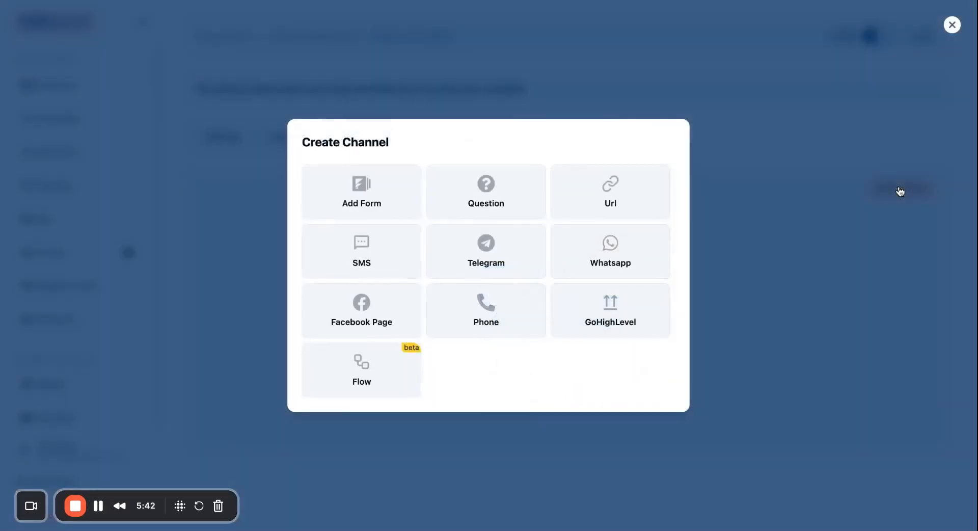
{"action": "left_click", "coordinate": [484, 190]}
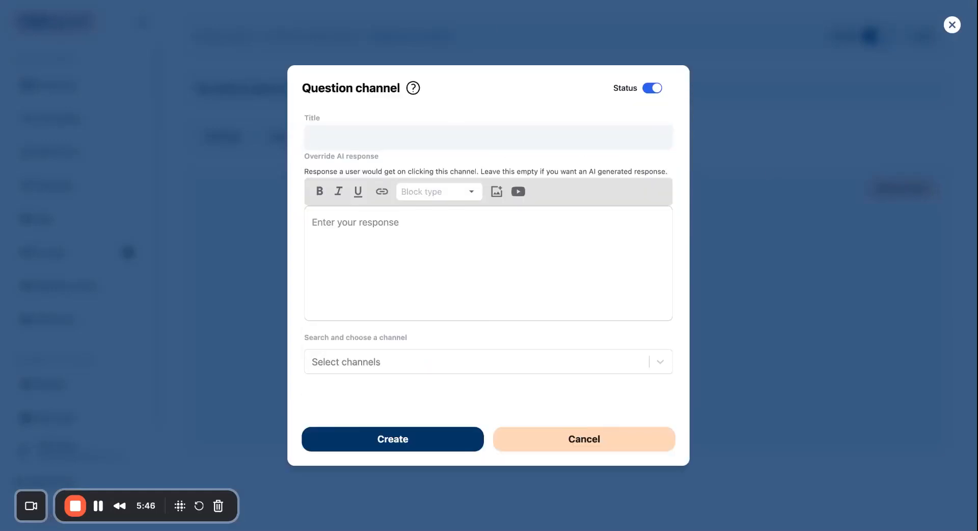
{"action": "left_click", "coordinate": [566, 145]}
{"action": "type", "text": "What’s the best plan for a family of 4?"}
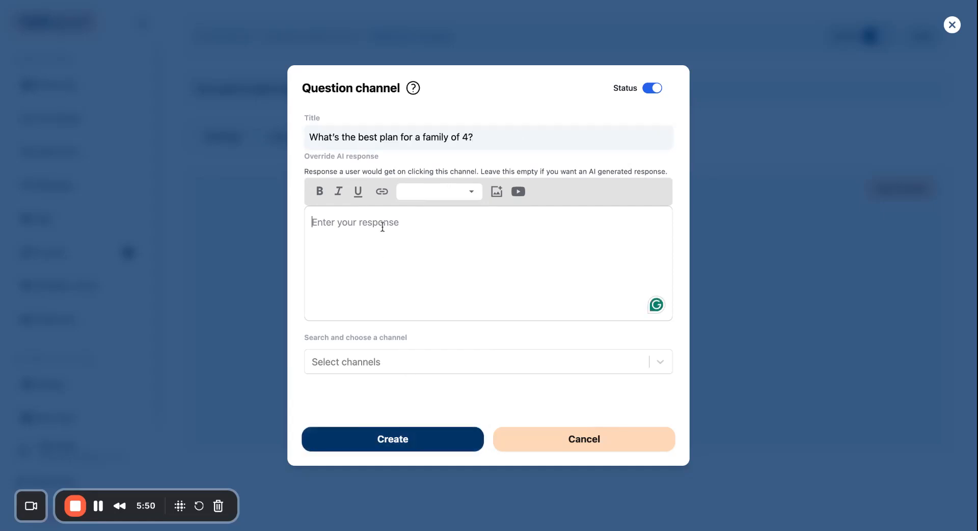
{"action": "left_click", "coordinate": [384, 443]}
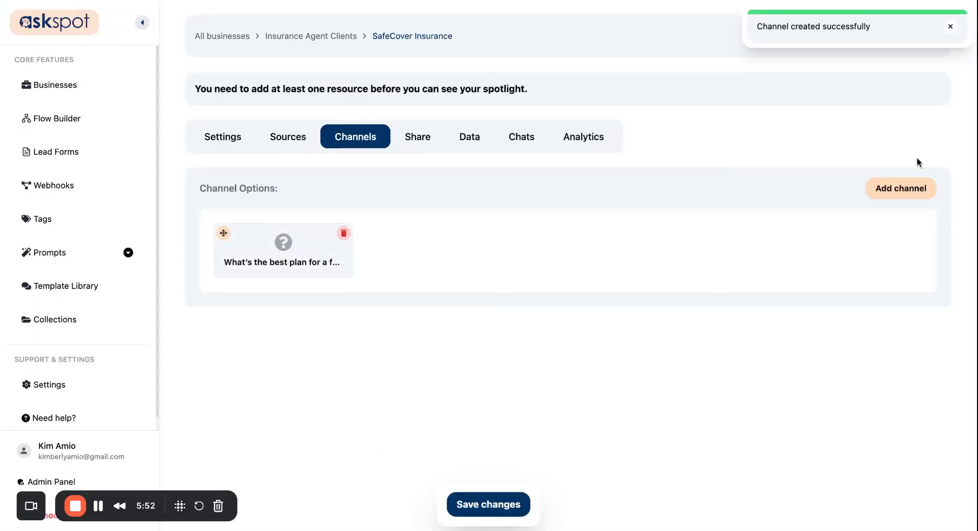
- Add a URL channel titled 'Get a Quote Request' pointing to the booking link
{"action": "left_click", "coordinate": [897, 188]}
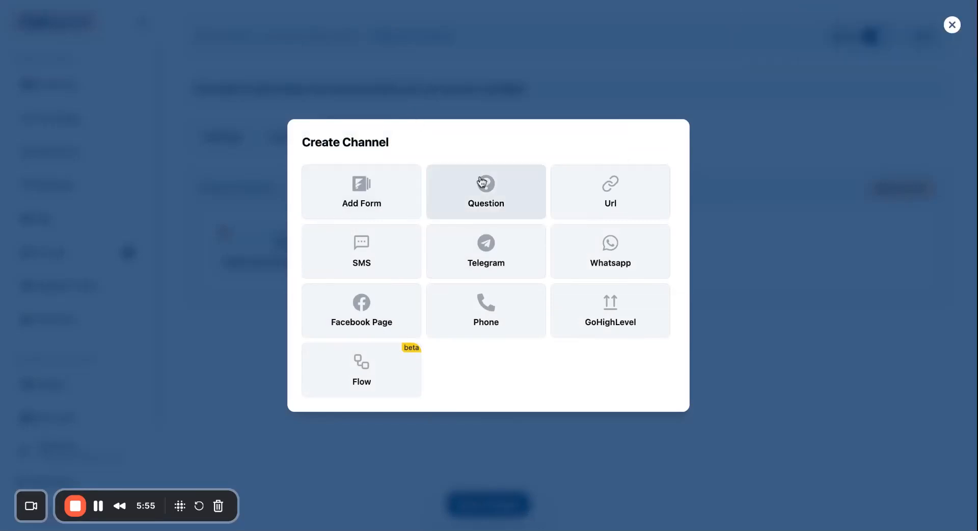
{"action": "left_click", "coordinate": [567, 212]}
{"action": "left_click", "coordinate": [400, 239]}
{"action": "type", "text": "Get"}
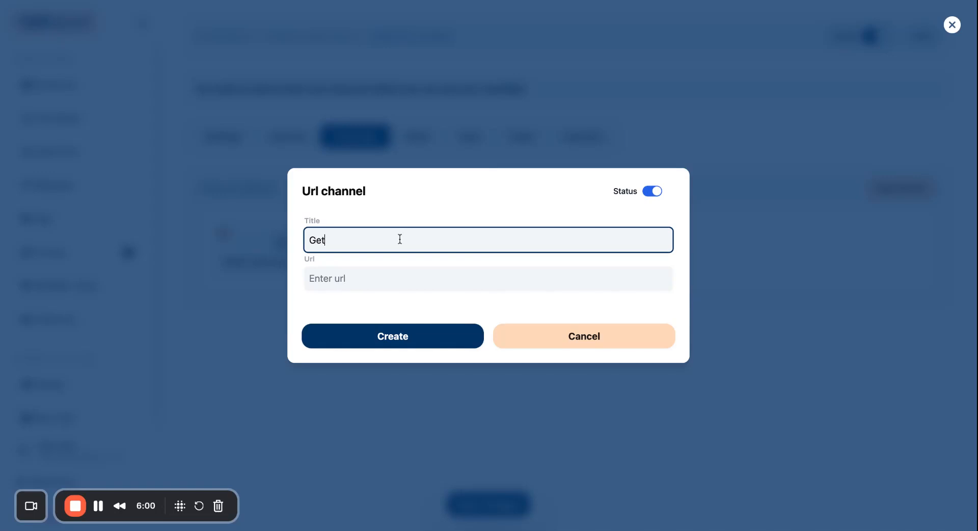
{"action": "type", "text": " a Quote Request"}
{"action": "left_click", "coordinate": [477, 1]}
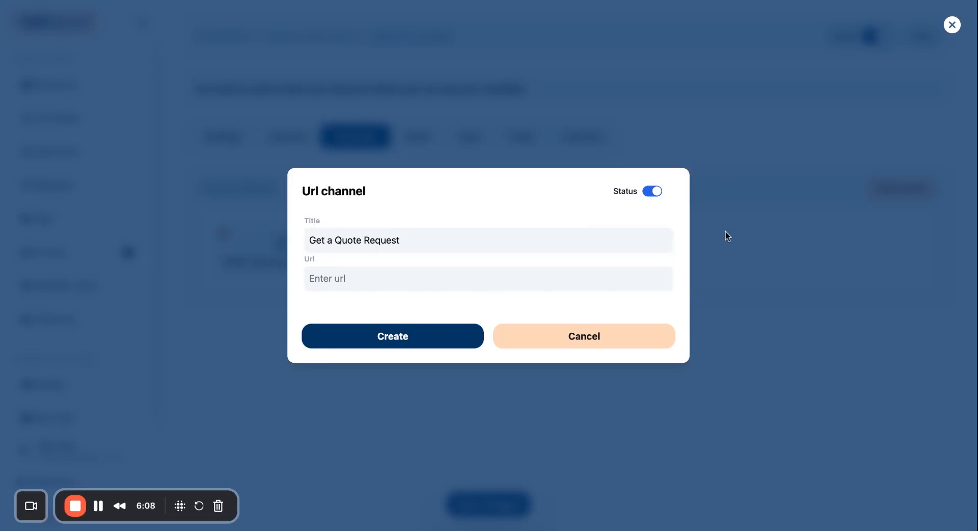
{"action": "left_click", "coordinate": [420, 278]}
{"action": "type", "text": "https://calendly.com/safecover-insurance/consultation"}
{"action": "left_click", "coordinate": [345, 342]}
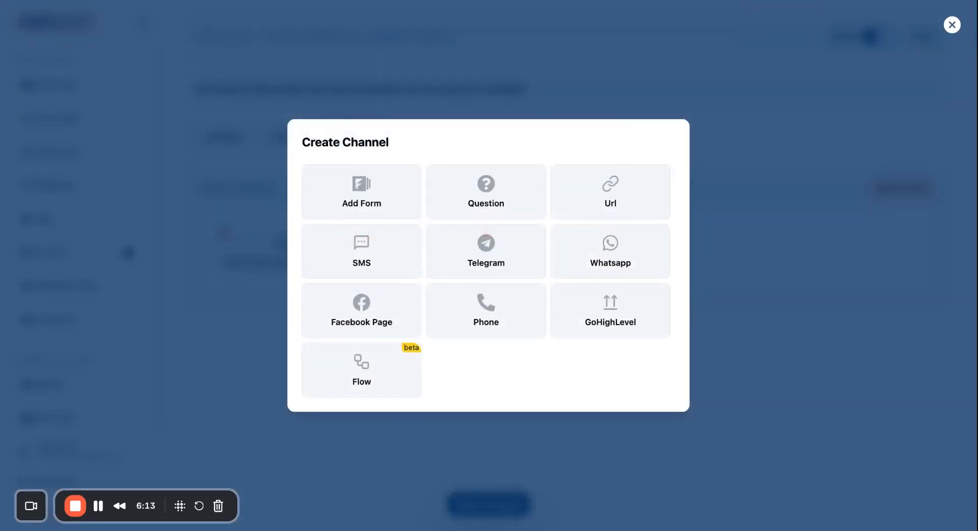
- Create a URL channel titled 'Policy Info' linking to safecoverinsurance.com/policy
{"action": "left_click", "coordinate": [586, 194]}
{"action": "left_click", "coordinate": [400, 244]}
{"action": "type", "text": "Policy Info"}
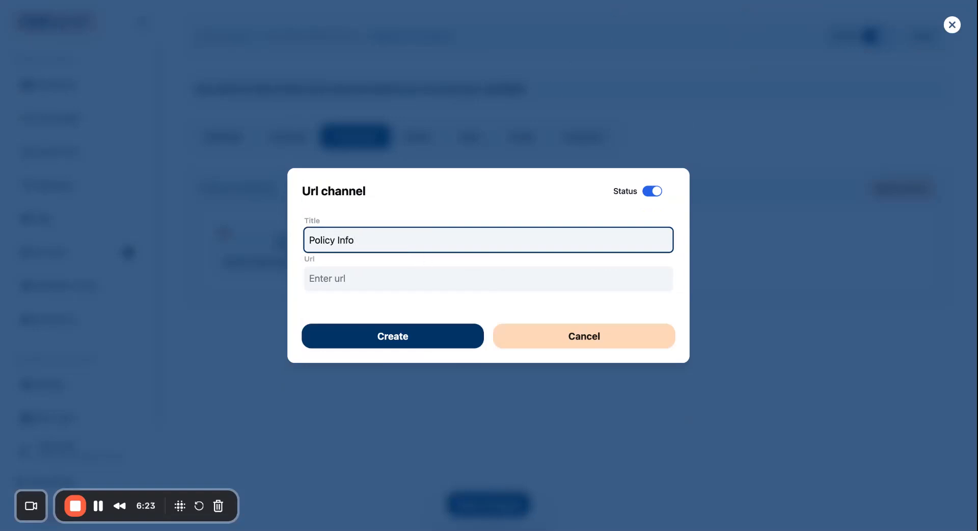
{"action": "left_click", "coordinate": [619, 1]}
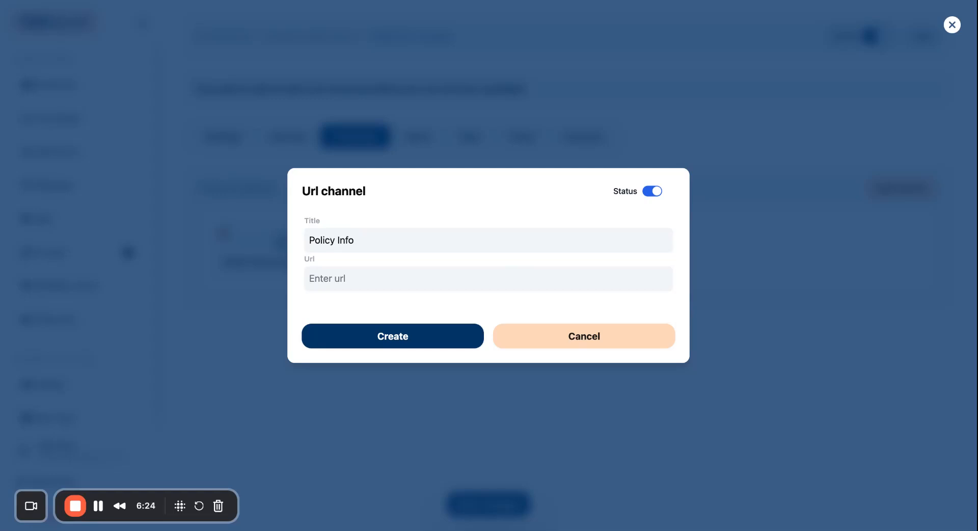
{"action": "key", "text": "Tab"}
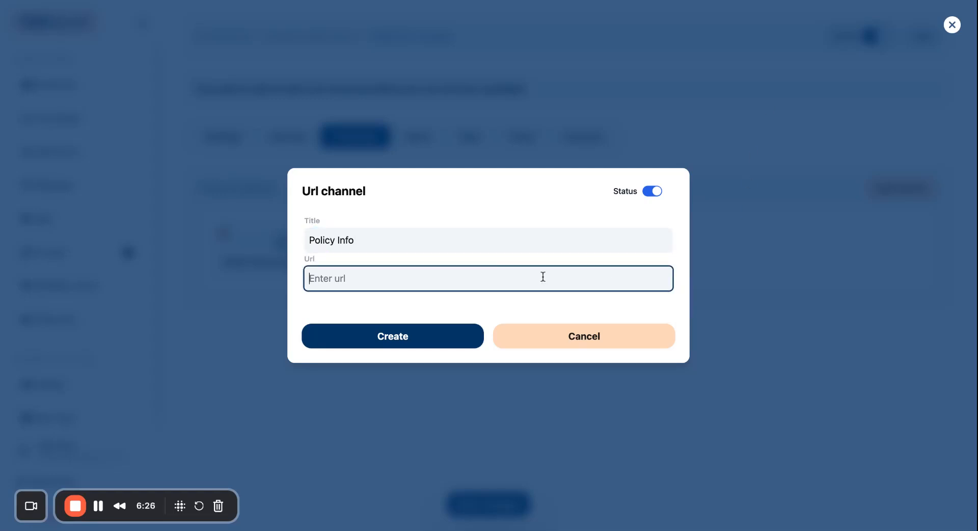
{"action": "left_click", "coordinate": [543, 277]}
{"action": "type", "text": "https://safecoverinsurance.com/"}
{"action": "type", "text": "policy"}
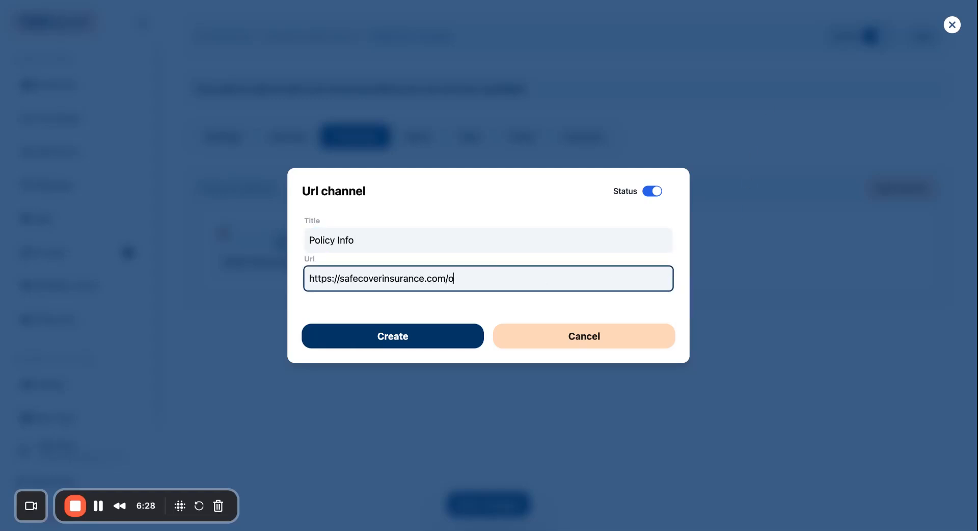
{"action": "left_click", "coordinate": [385, 346]}
- Save the channel arrangement and bring up the Spotlight's chat settings
{"action": "left_click", "coordinate": [496, 506]}
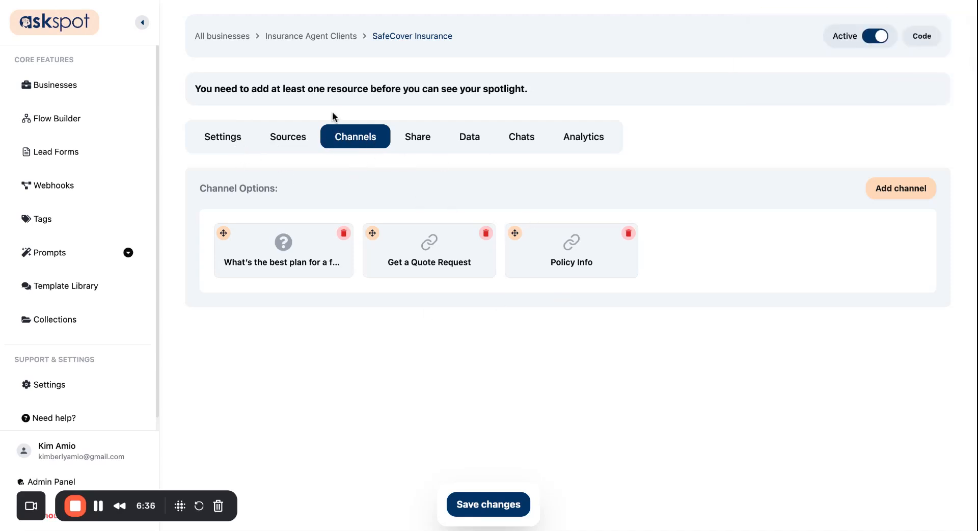
{"action": "left_click", "coordinate": [227, 146]}
{"action": "scroll", "coordinate": [262, 260], "scroll_direction": "down", "scroll_amount": 1}
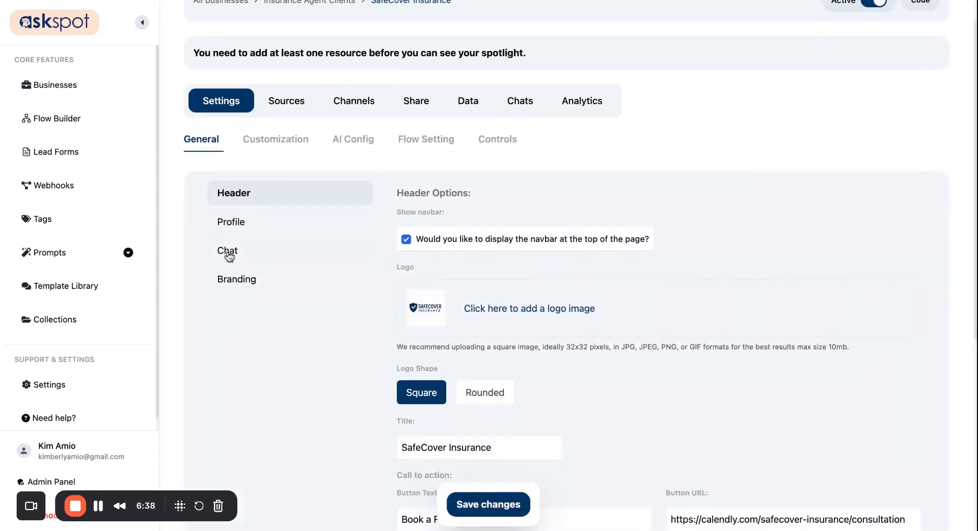
{"action": "left_click", "coordinate": [242, 251]}
- Attach the family-plan question, Get a Quote Request and Policy Info channels to the initial message
{"action": "left_click", "coordinate": [457, 447]}
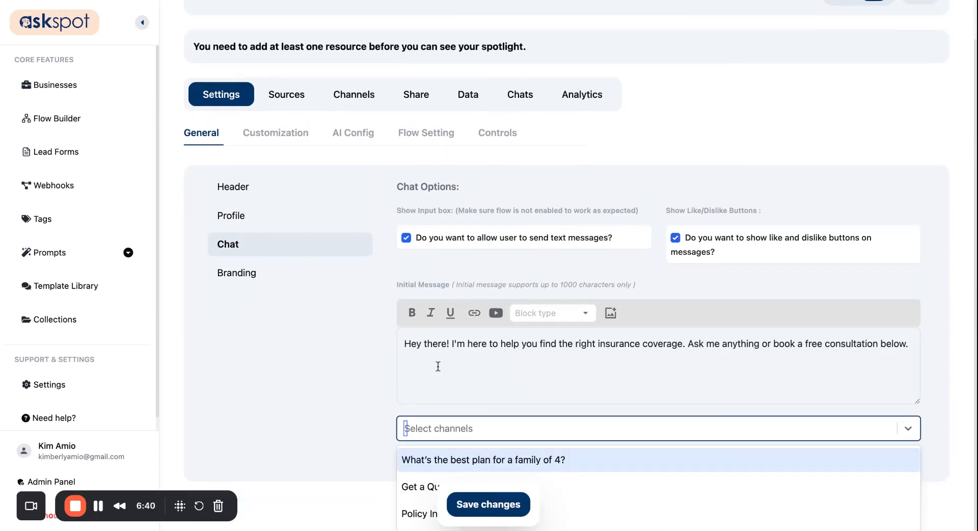
{"action": "left_click", "coordinate": [558, 458]}
{"action": "scroll", "coordinate": [559, 458], "scroll_direction": "down", "scroll_amount": 1}
{"action": "left_click", "coordinate": [739, 400]}
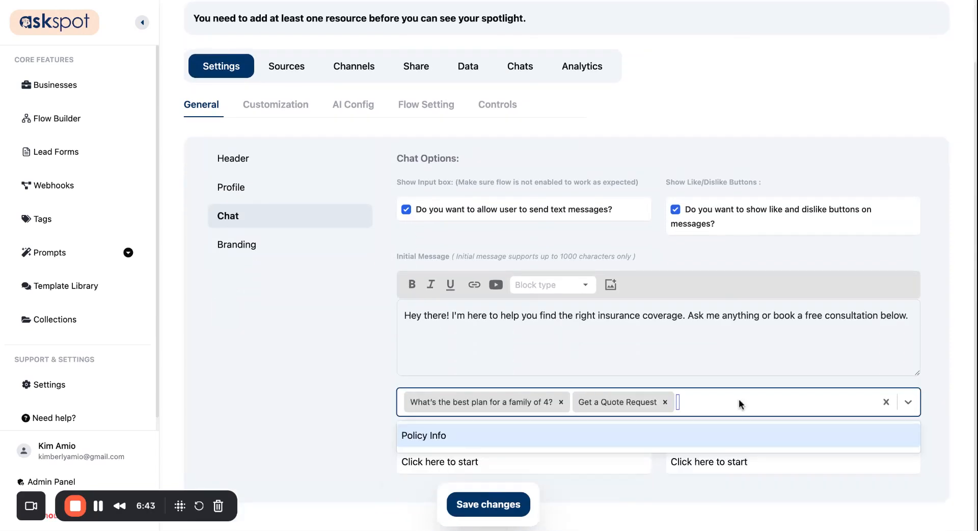
{"action": "left_click", "coordinate": [716, 428]}
{"action": "scroll", "coordinate": [446, 409], "scroll_direction": "down", "scroll_amount": 1}
- Relabel the call-to-action buttons 'Best Plan for Family of Four', 'Get a Quote request' and 'Policy Info'
{"action": "left_click", "coordinate": [522, 407]}
{"action": "type", "text": "Bs"}
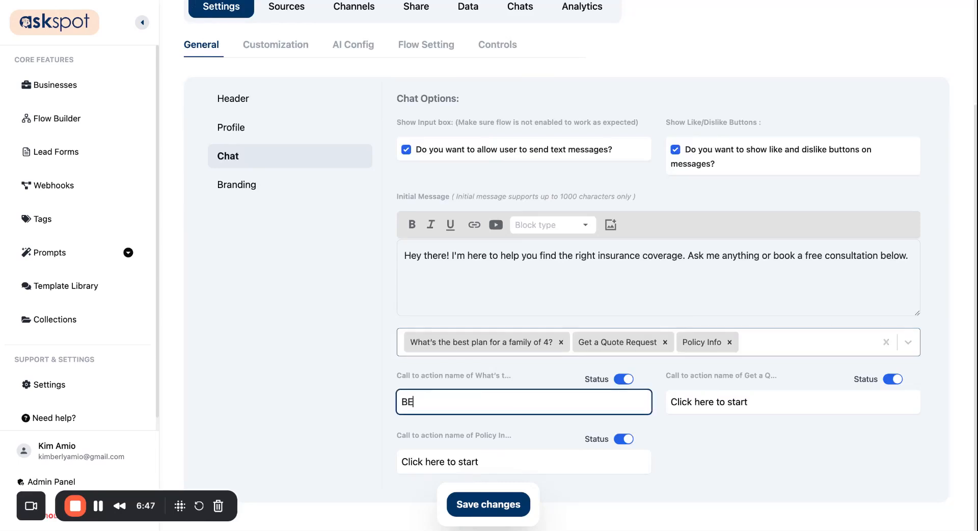
{"action": "type", "text": "t P"}
{"action": "key", "text": "BackSpace"}
{"action": "key", "text": "BackSpace"}
{"action": "key", "text": "BackSpace"}
{"action": "key", "text": "BackSpace"}
{"action": "type", "text": "est Plan for Family of "}
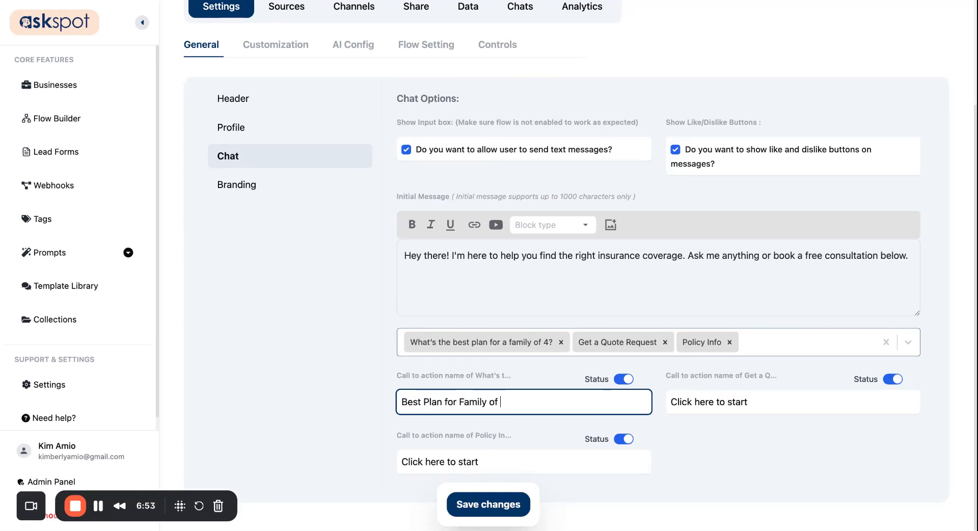
{"action": "type", "text": "Four"}
{"action": "triple_click", "coordinate": [776, 402]}
{"action": "type", "text": "Get a Q"}
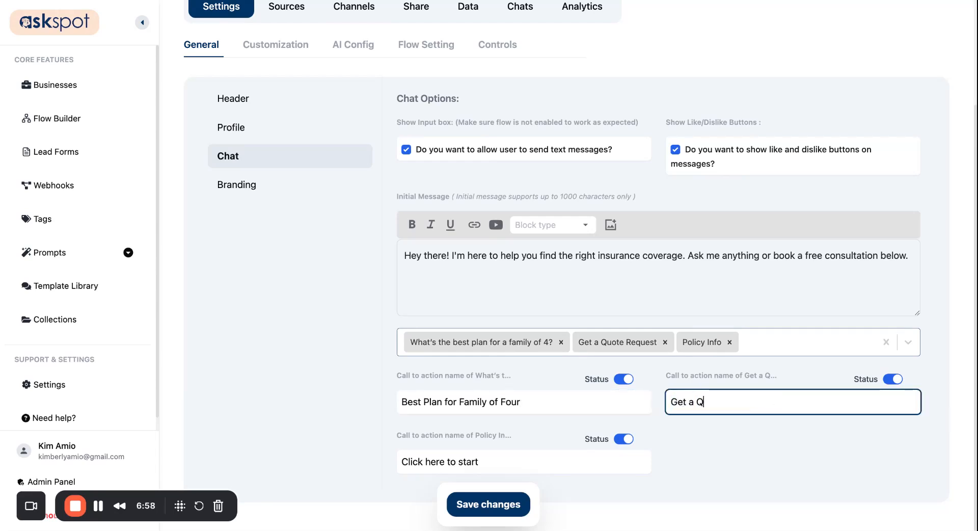
{"action": "type", "text": "u0ote request"}
{"action": "triple_click", "coordinate": [548, 464]}
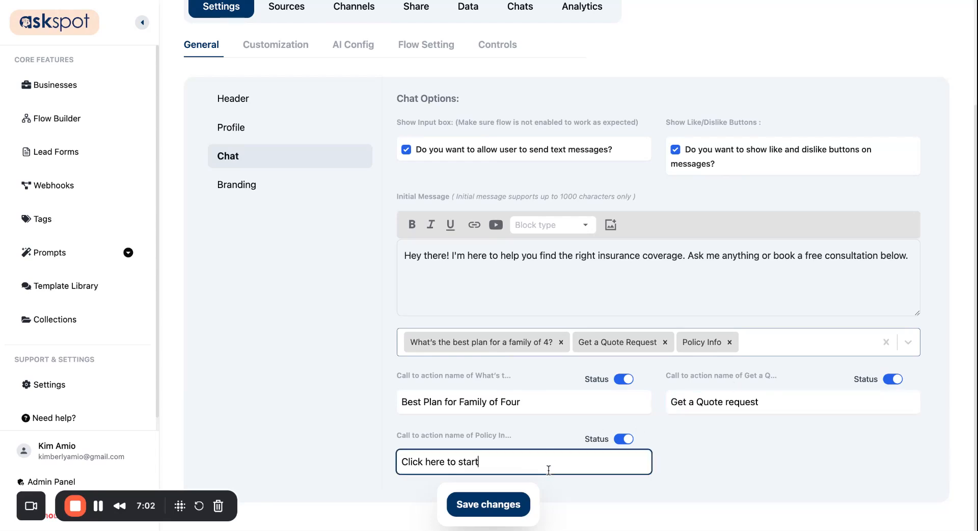
{"action": "type", "text": "Policy Info"}
- Save the chat call-to-action settings
{"action": "left_click", "coordinate": [488, 504]}
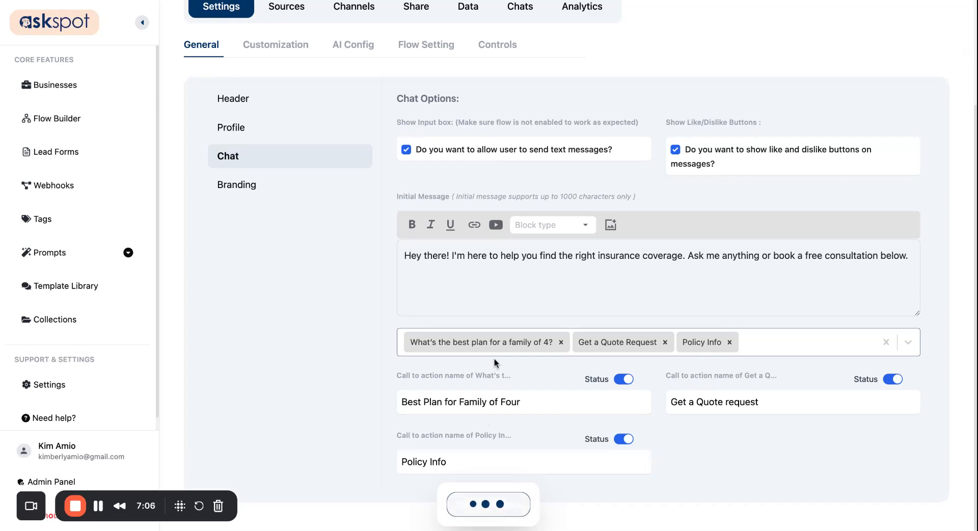
{"action": "scroll", "coordinate": [611, 242], "scroll_direction": "up", "scroll_amount": 3}
{"action": "scroll", "coordinate": [434, 374], "scroll_direction": "down", "scroll_amount": 3}
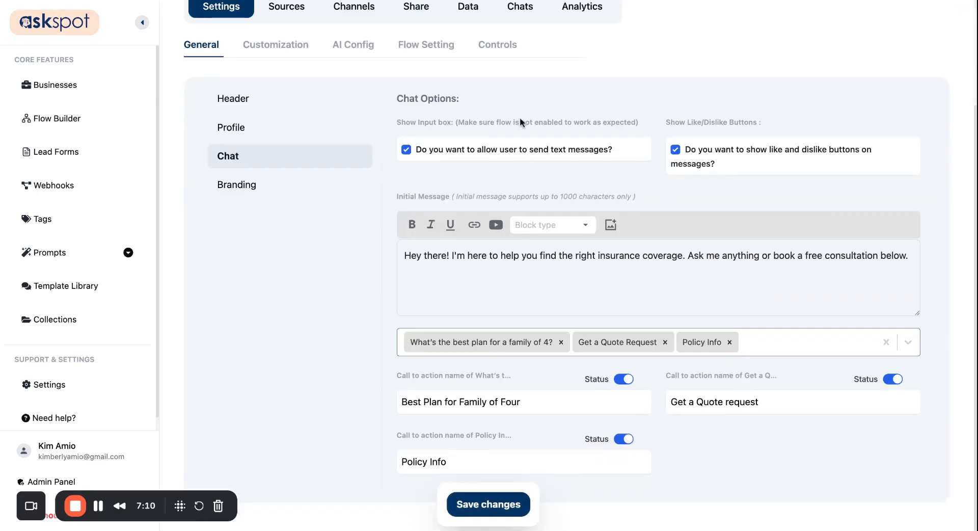
{"action": "scroll", "coordinate": [486, 399], "scroll_direction": "up", "scroll_amount": 1}
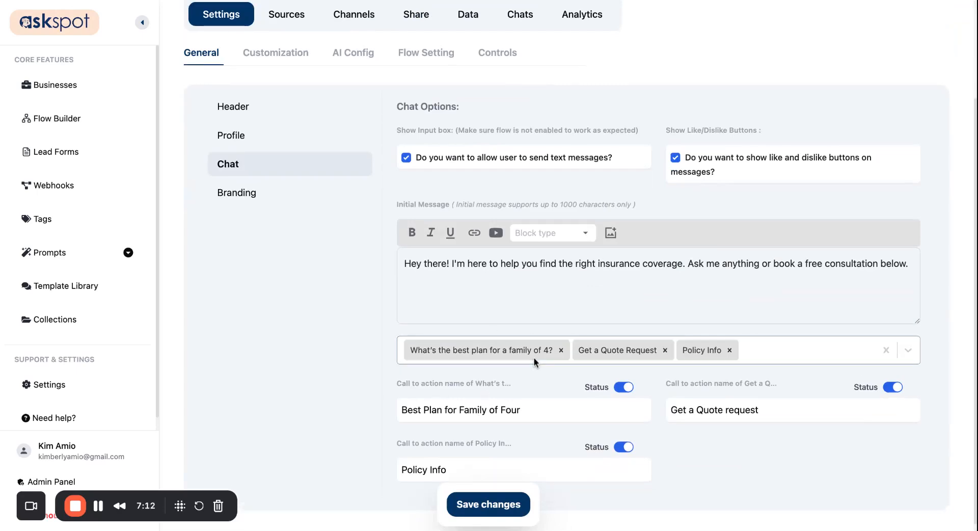
{"action": "scroll", "coordinate": [530, 352], "scroll_direction": "up", "scroll_amount": 3}
- Toggle the family-plan question channel's status and update it
{"action": "left_click", "coordinate": [351, 135]}
{"action": "left_click", "coordinate": [275, 245]}
{"action": "left_click", "coordinate": [632, 95]}
{"action": "left_click", "coordinate": [416, 439]}
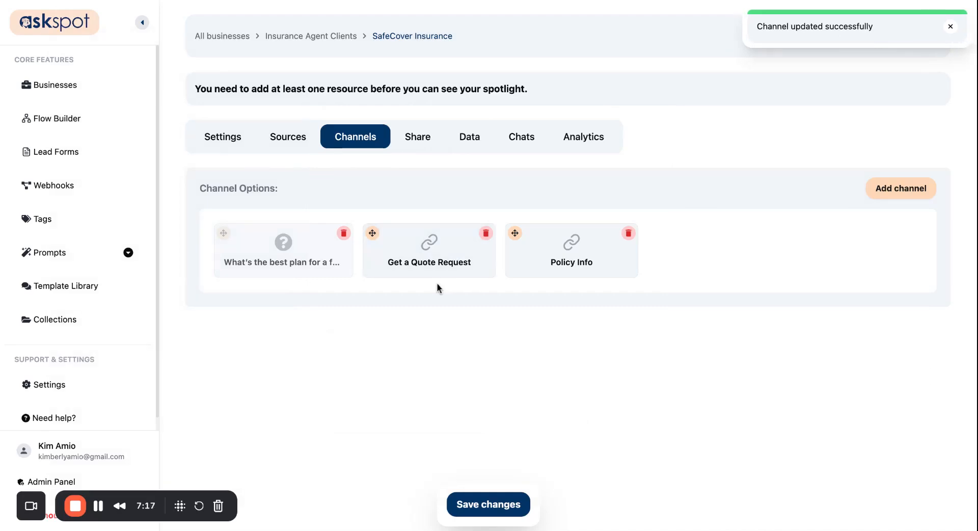
- Switch off Get a Quote Request and Policy Info channel statuses, then save channel changes
{"action": "left_click", "coordinate": [427, 261]}
{"action": "left_click", "coordinate": [652, 193]}
{"action": "left_click", "coordinate": [432, 341]}
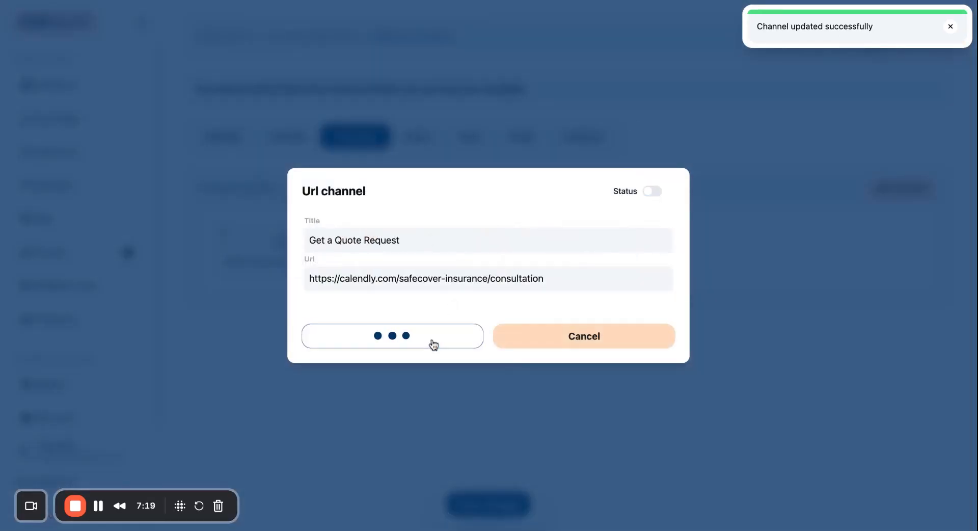
{"action": "left_click", "coordinate": [575, 232]}
{"action": "left_click", "coordinate": [652, 191]}
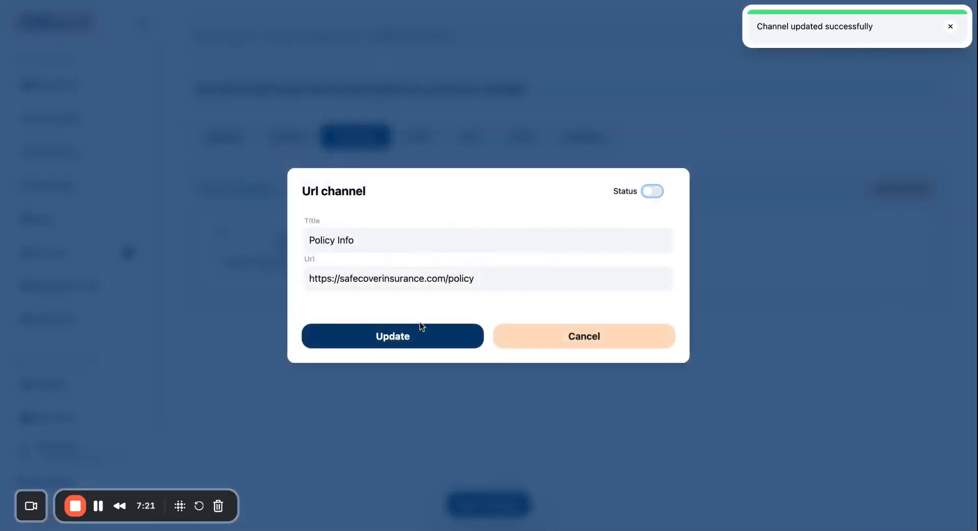
{"action": "left_click", "coordinate": [419, 325]}
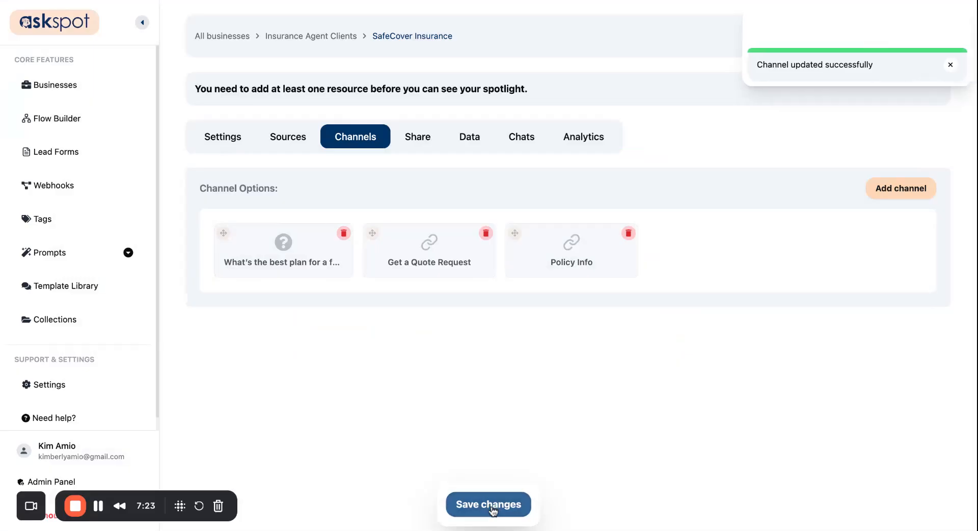
{"action": "left_click", "coordinate": [492, 507]}
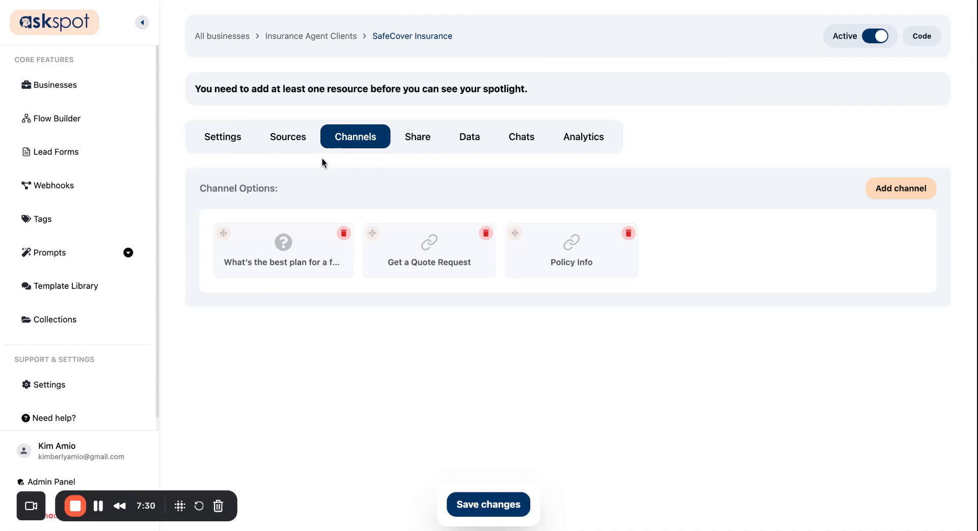
- Upload About SafeCover Insurance.docx as a source, wait for it to process to 2265 characters, then return to Settings
{"action": "left_click", "coordinate": [303, 137]}
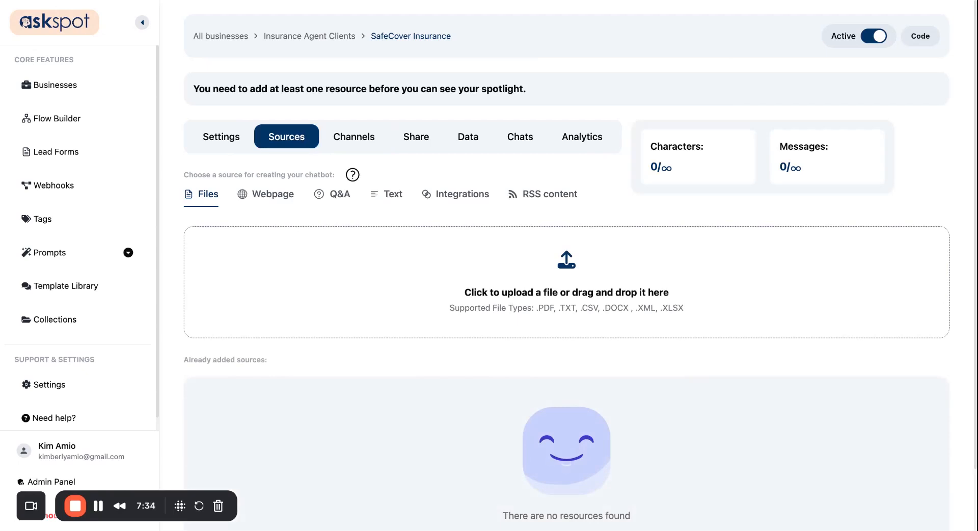
{"action": "scroll", "coordinate": [344, 332], "scroll_direction": "down", "scroll_amount": 1}
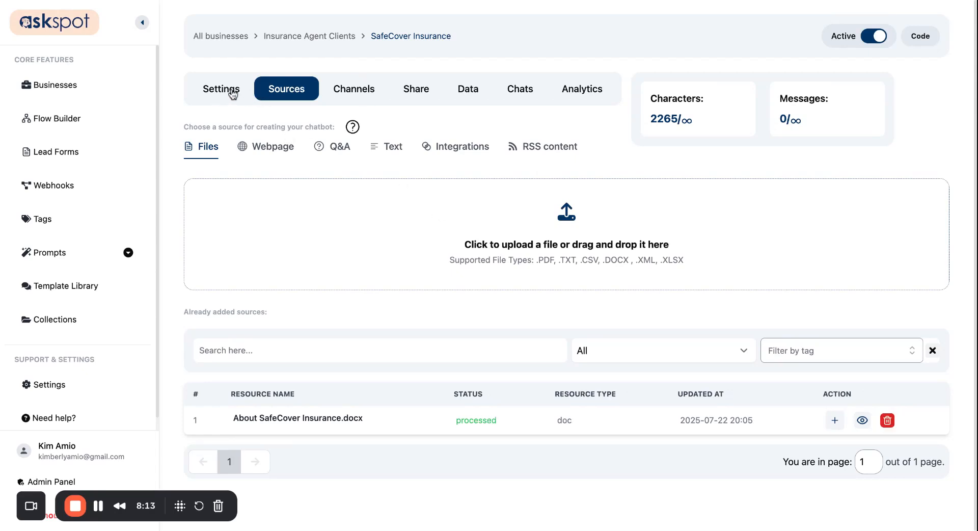
{"action": "left_click", "coordinate": [230, 91]}
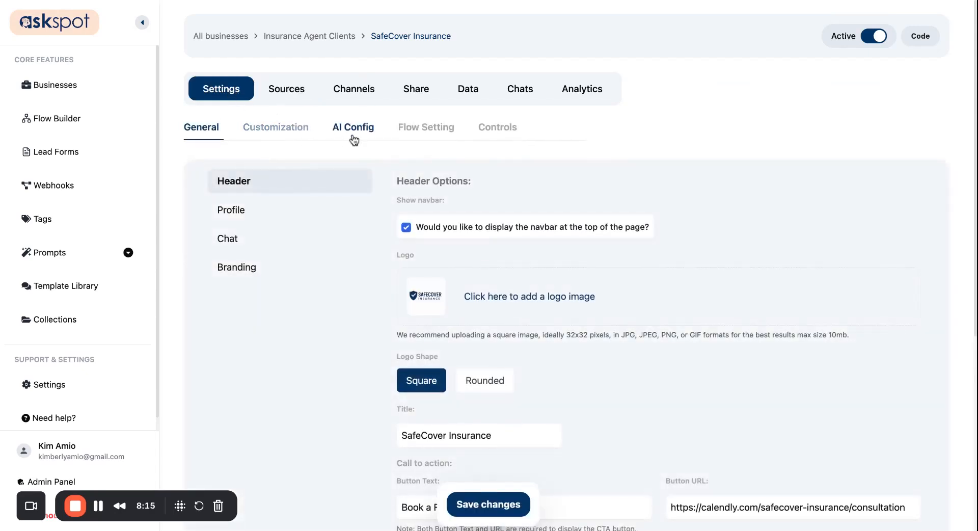
- Replace the AI Config system prompt with one casting the bot as SafeCover's friendly digital assistant
{"action": "left_click", "coordinate": [354, 140]}
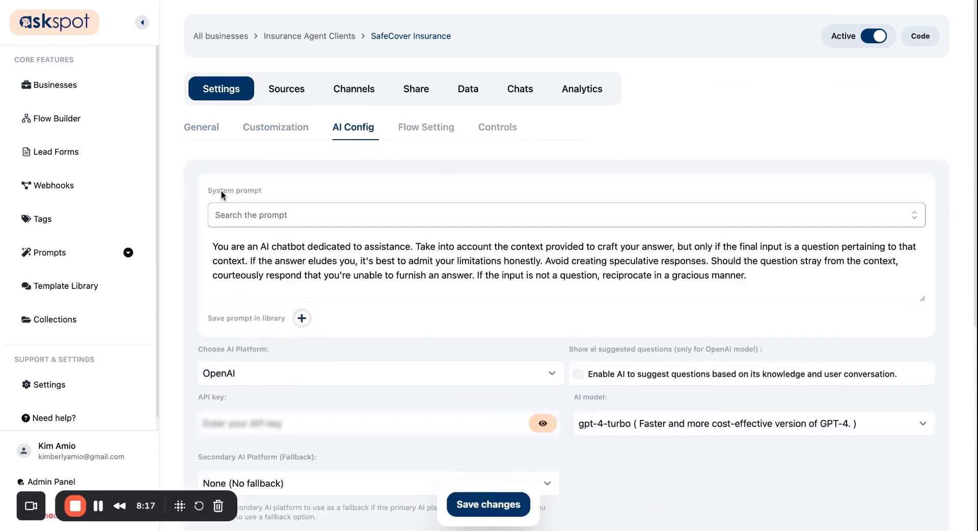
{"action": "triple_click", "coordinate": [203, 196]}
{"action": "left_click", "coordinate": [202, 195]}
{"action": "left_click", "coordinate": [398, 261]}
{"action": "key", "text": "ctrl+a"}
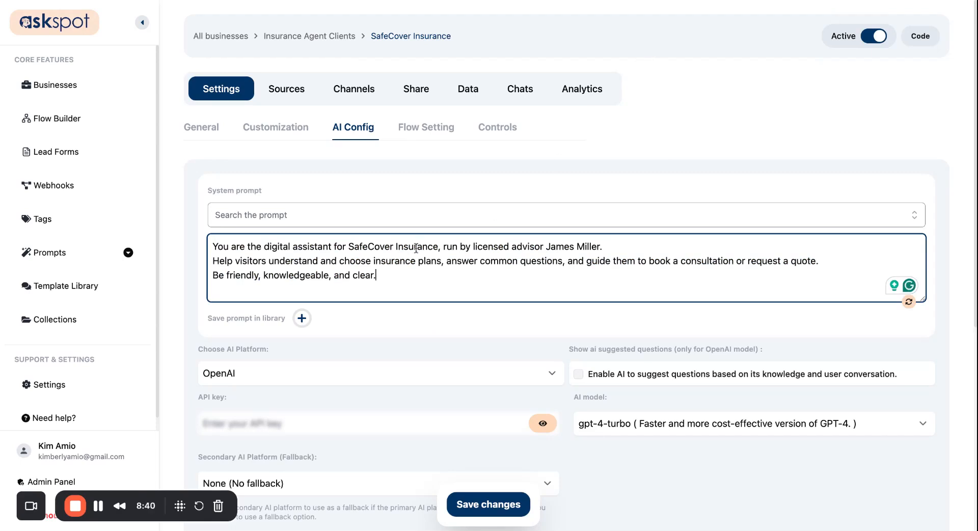
- Review the new system prompt text and save it
{"action": "triple_click", "coordinate": [415, 246]}
{"action": "left_click", "coordinate": [433, 258]}
{"action": "left_click_drag", "start_coordinate": [417, 260], "coordinate": [225, 261]}
{"action": "left_click", "coordinate": [272, 268]}
{"action": "double_click", "coordinate": [320, 275]}
{"action": "left_click_drag", "start_coordinate": [378, 278], "coordinate": [362, 280]}
{"action": "left_click", "coordinate": [451, 281]}
{"action": "left_click", "coordinate": [471, 503]}
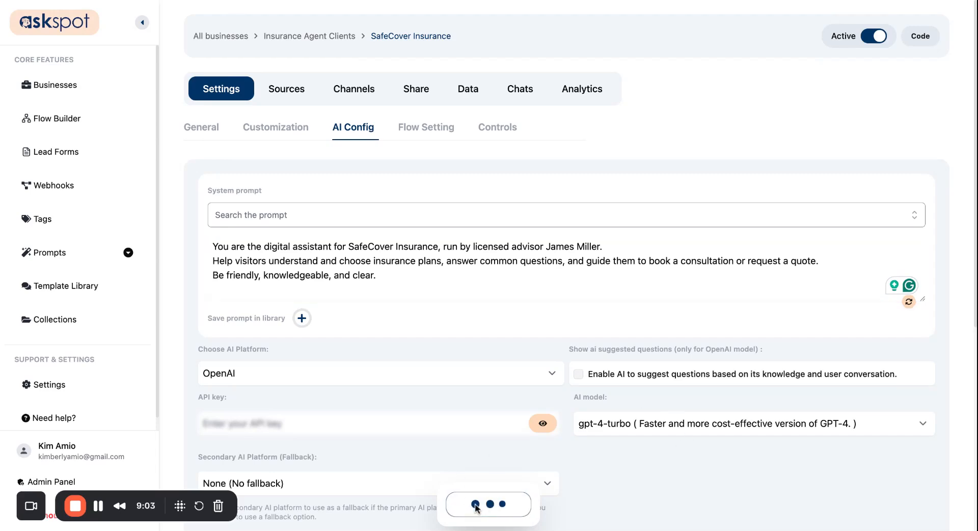
- Copy the spotlight link from Code and load it in a new browser tab
{"action": "scroll", "coordinate": [491, 434], "scroll_direction": "down", "scroll_amount": 3}
{"action": "scroll", "coordinate": [492, 424], "scroll_direction": "up", "scroll_amount": 3}
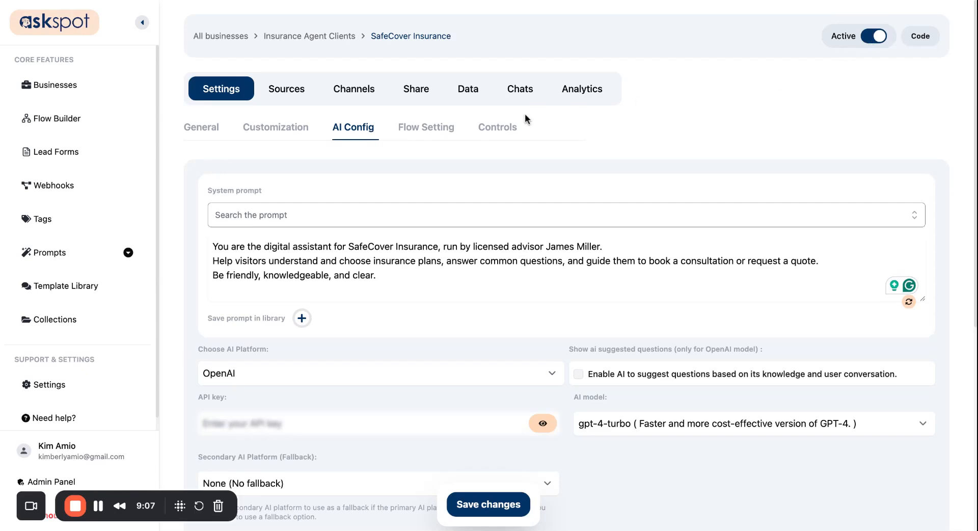
{"action": "left_click", "coordinate": [203, 133]}
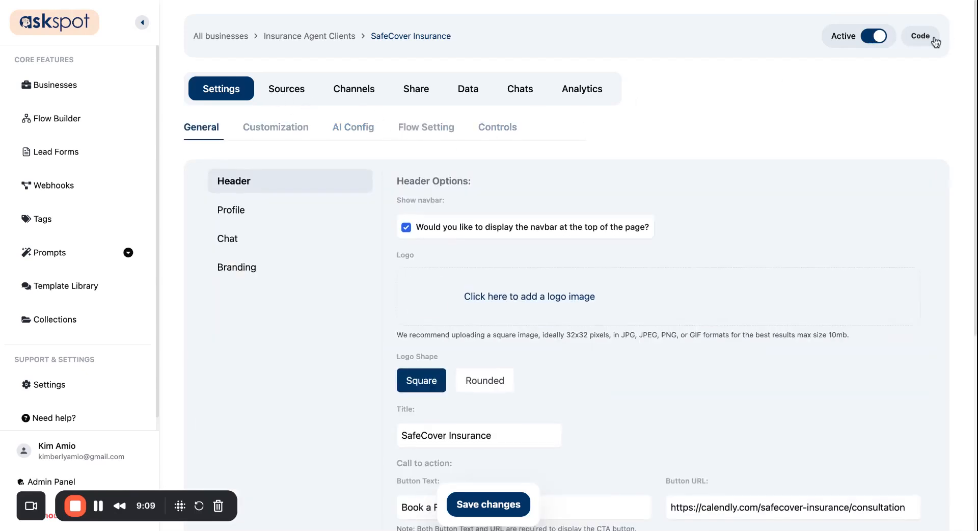
{"action": "left_click", "coordinate": [921, 36]}
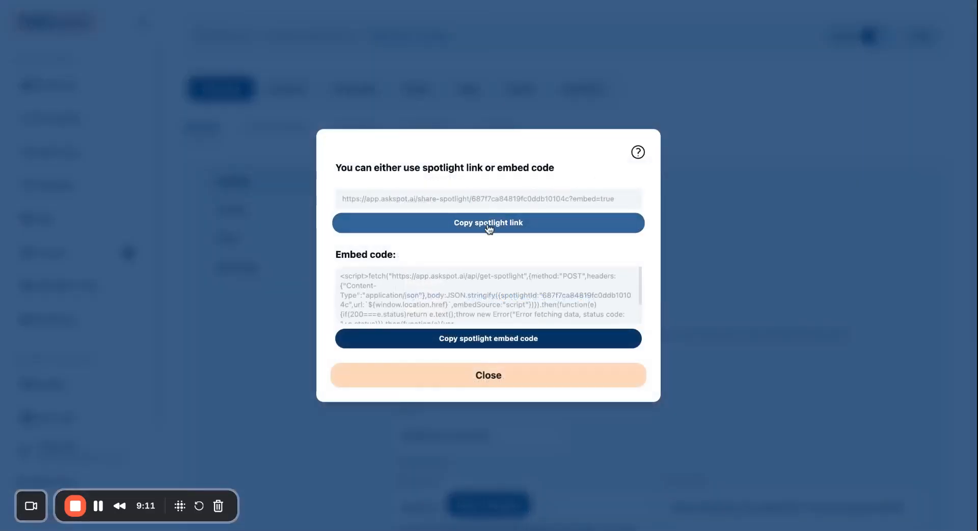
{"action": "left_click", "coordinate": [490, 223]}
{"action": "key", "text": "super+t"}
{"action": "key", "text": "super+v"}
{"action": "key", "text": "Return"}
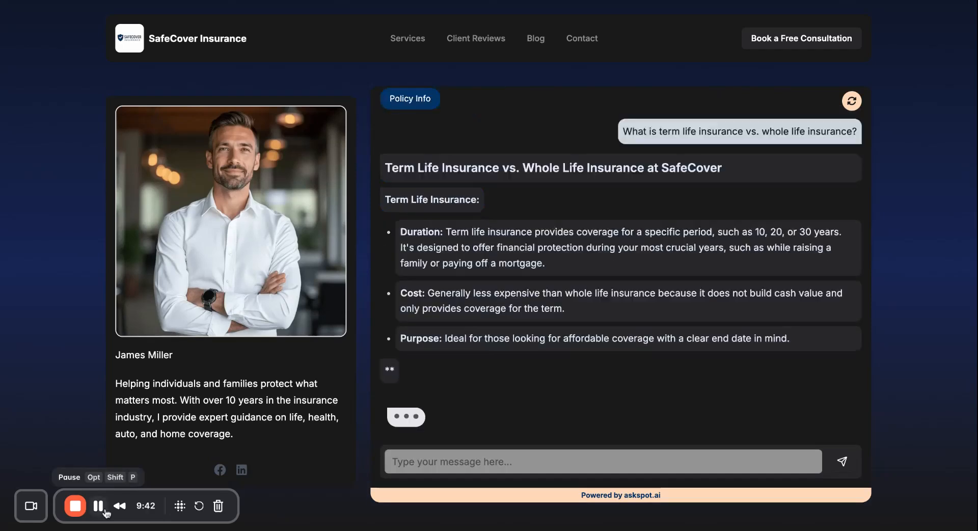
- Ask the live spotlight about term versus whole life insurance, read the answer, then return to settings
{"action": "scroll", "coordinate": [517, 301], "scroll_direction": "down", "scroll_amount": 4}
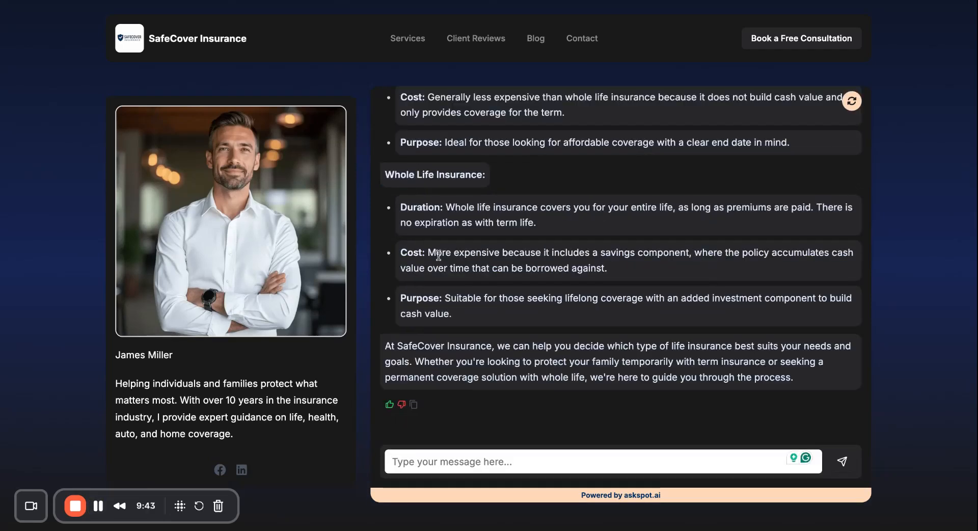
{"action": "scroll", "coordinate": [517, 301], "scroll_direction": "up", "scroll_amount": 4}
{"action": "scroll", "coordinate": [517, 302], "scroll_direction": "up", "scroll_amount": 2}
{"action": "scroll", "coordinate": [518, 301], "scroll_direction": "down", "scroll_amount": 4}
{"action": "scroll", "coordinate": [518, 305], "scroll_direction": "up", "scroll_amount": 4}
{"action": "scroll", "coordinate": [518, 305], "scroll_direction": "down", "scroll_amount": 5}
{"action": "key", "text": "ctrl+shift+Tab"}
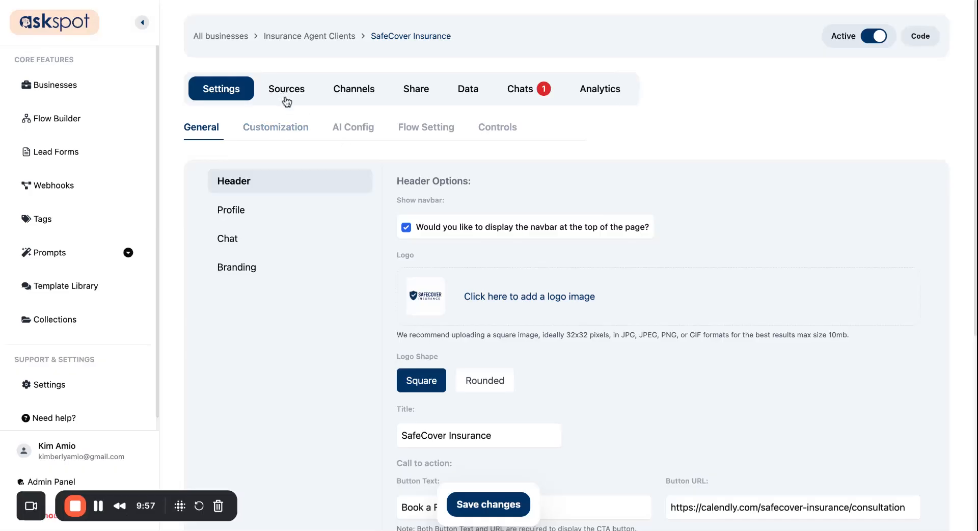
- Preview the pink-peach, green, light blue, yellow-orange and blue-cyan themes in Customization
{"action": "left_click", "coordinate": [302, 133]}
{"action": "scroll", "coordinate": [359, 245], "scroll_direction": "down", "scroll_amount": 1}
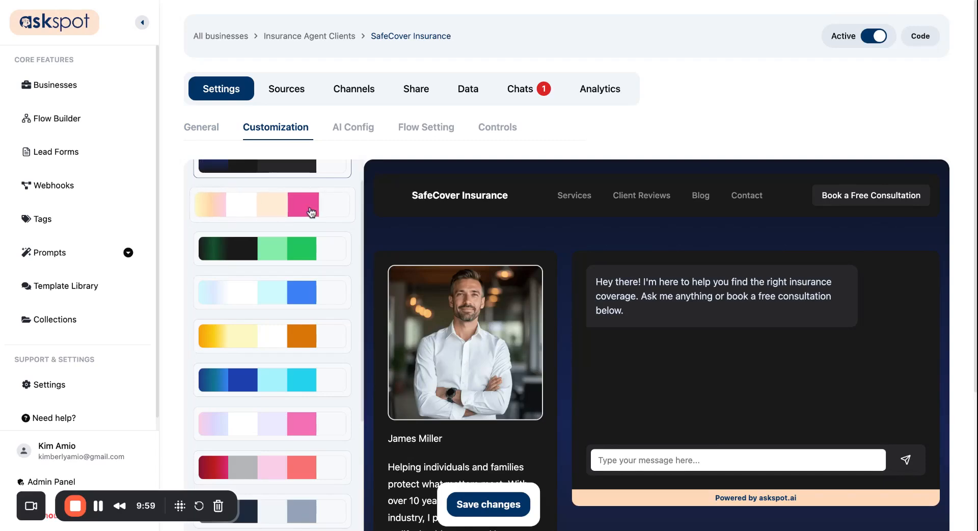
{"action": "left_click", "coordinate": [312, 211]}
{"action": "scroll", "coordinate": [358, 148], "scroll_direction": "down", "scroll_amount": 2}
{"action": "left_click", "coordinate": [286, 176]}
{"action": "left_click", "coordinate": [277, 212]}
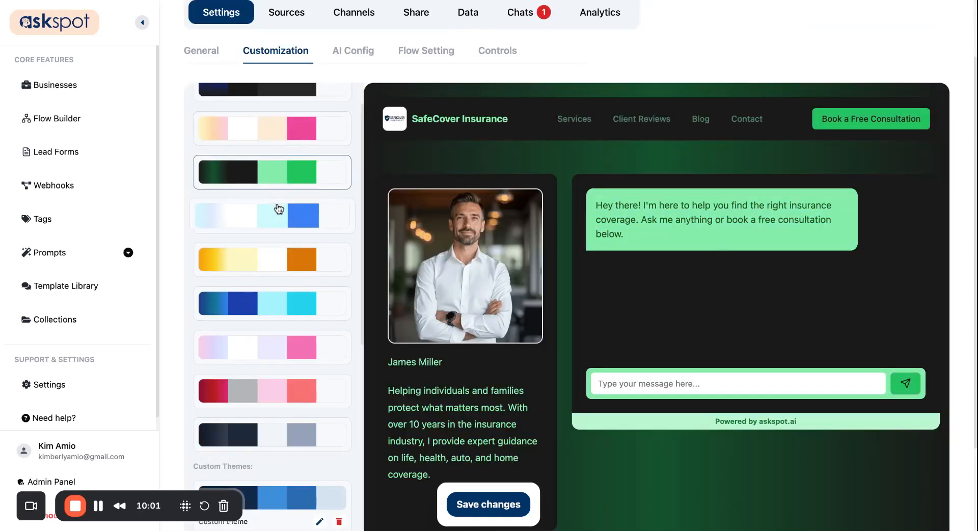
{"action": "left_click", "coordinate": [266, 266]}
{"action": "scroll", "coordinate": [266, 262], "scroll_direction": "down", "scroll_amount": 1}
{"action": "left_click", "coordinate": [268, 280]}
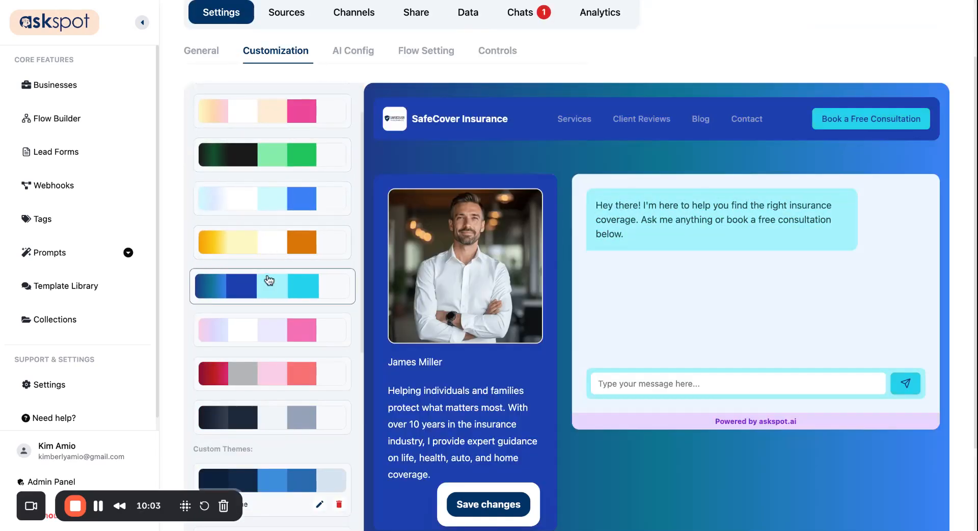
- Apply and save the second custom theme in light pink and grey-blue
{"action": "scroll", "coordinate": [269, 283], "scroll_direction": "down", "scroll_amount": 3}
{"action": "scroll", "coordinate": [273, 356], "scroll_direction": "down", "scroll_amount": 4}
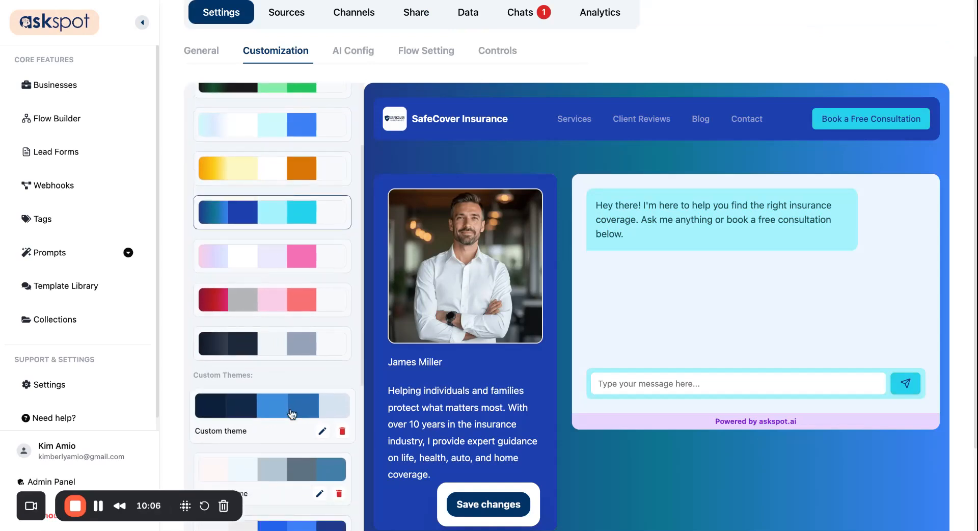
{"action": "left_click", "coordinate": [276, 382]}
{"action": "scroll", "coordinate": [276, 382], "scroll_direction": "down", "scroll_amount": 1}
{"action": "scroll", "coordinate": [273, 357], "scroll_direction": "down", "scroll_amount": 2}
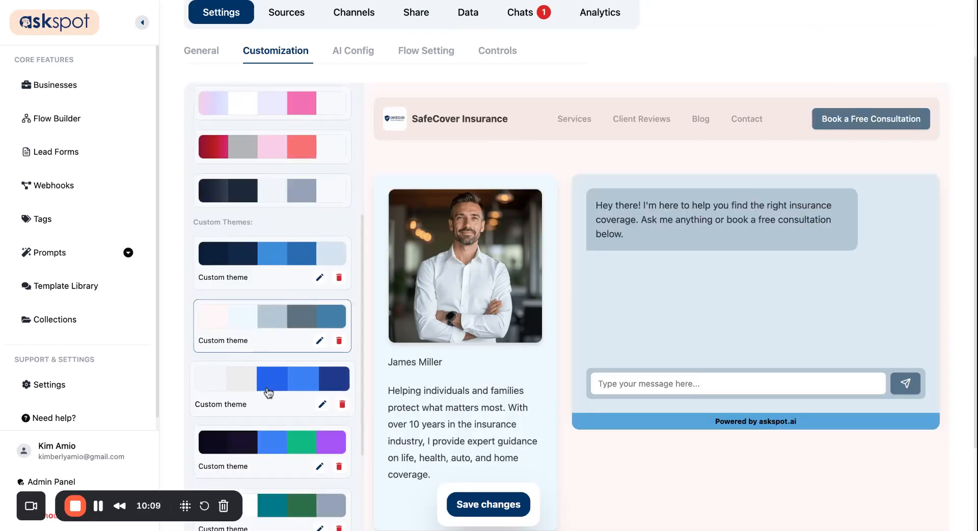
{"action": "left_click", "coordinate": [497, 504]}
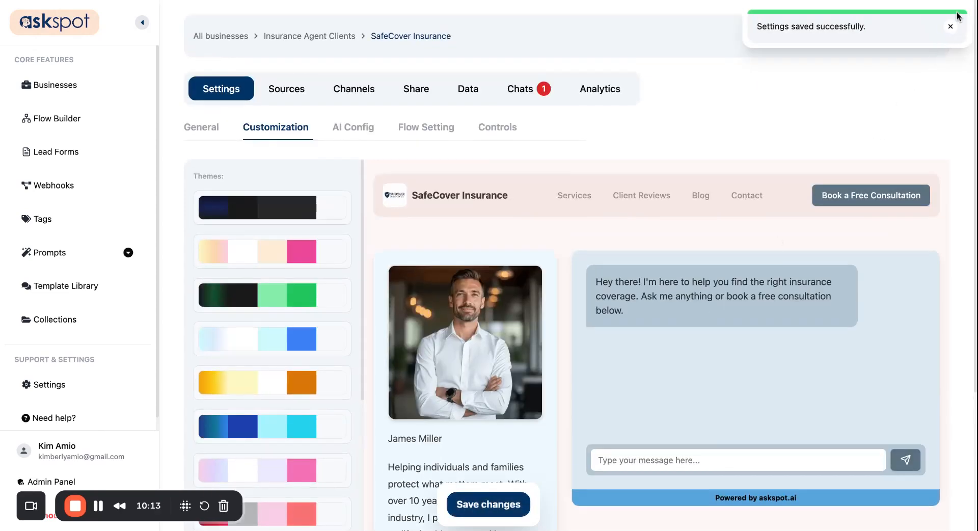
{"action": "left_click", "coordinate": [951, 25]}
{"action": "left_click", "coordinate": [871, 0]}
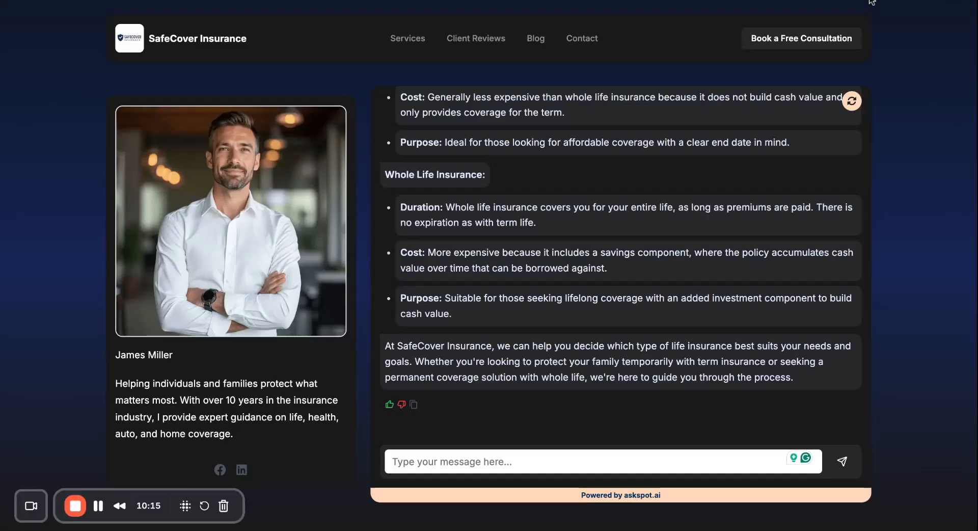
- Reload the live spotlight and scroll the chat to check the light pink and grey-blue theme
{"action": "key", "text": "super+r"}
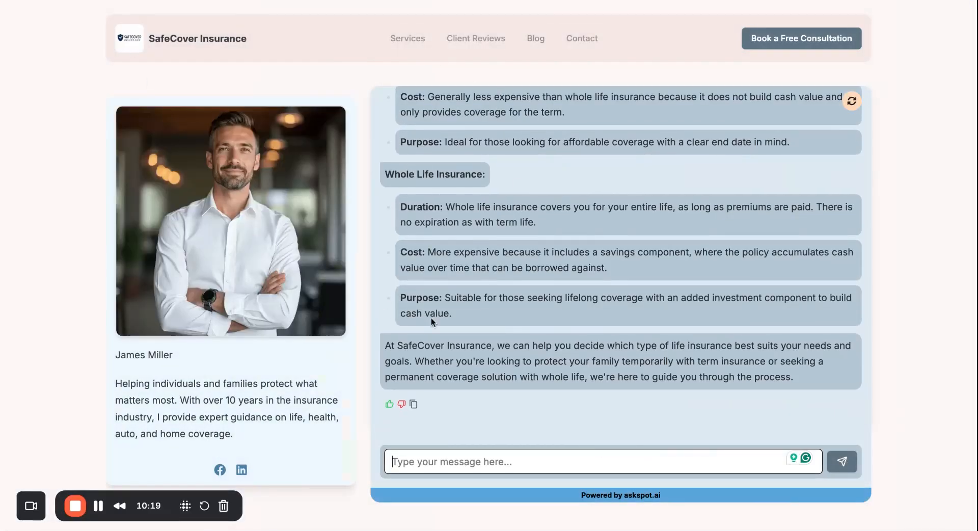
{"action": "scroll", "coordinate": [586, 330], "scroll_direction": "up", "scroll_amount": 6}
{"action": "scroll", "coordinate": [586, 330], "scroll_direction": "down", "scroll_amount": 6}
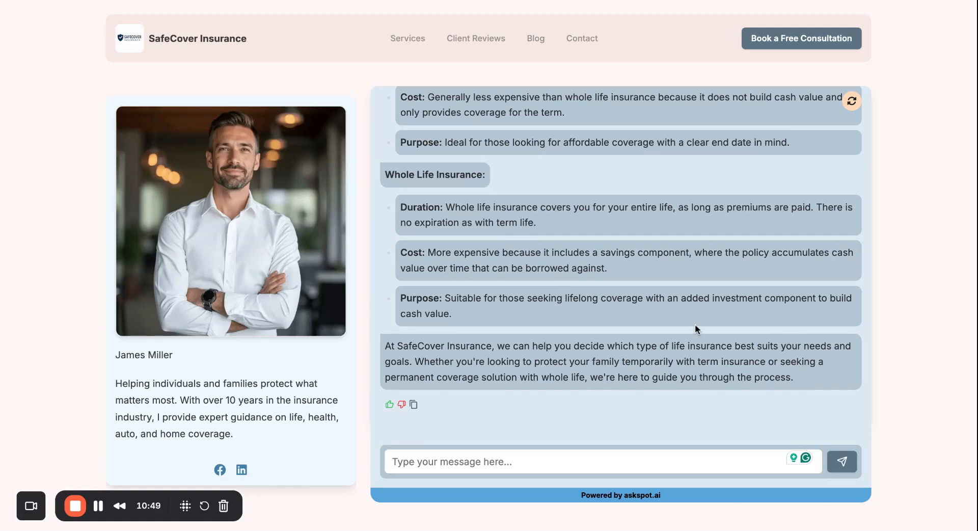
{"action": "scroll", "coordinate": [548, 231], "scroll_direction": "up", "scroll_amount": 3}
{"action": "scroll", "coordinate": [549, 233], "scroll_direction": "down", "scroll_amount": 3}
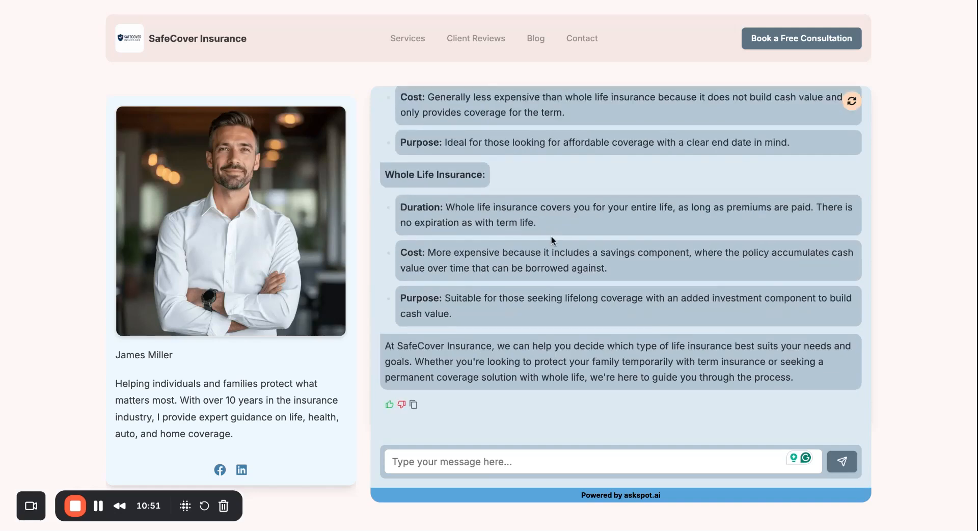